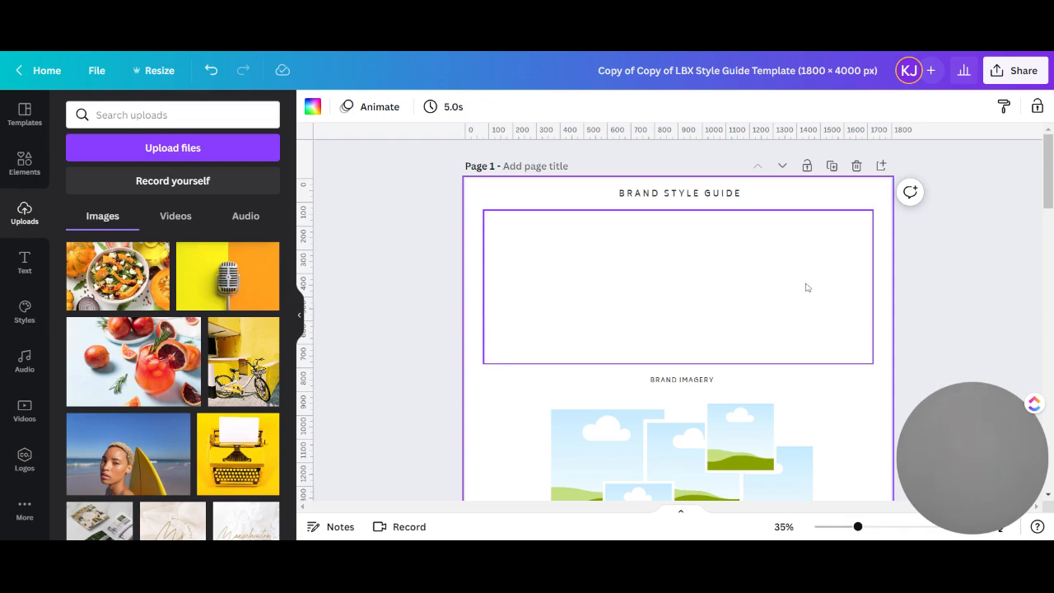
Look through the style guide template's header, brand imagery, logo assets, colour palette and brand fonts sections
scroll(806, 287, "down", 2)
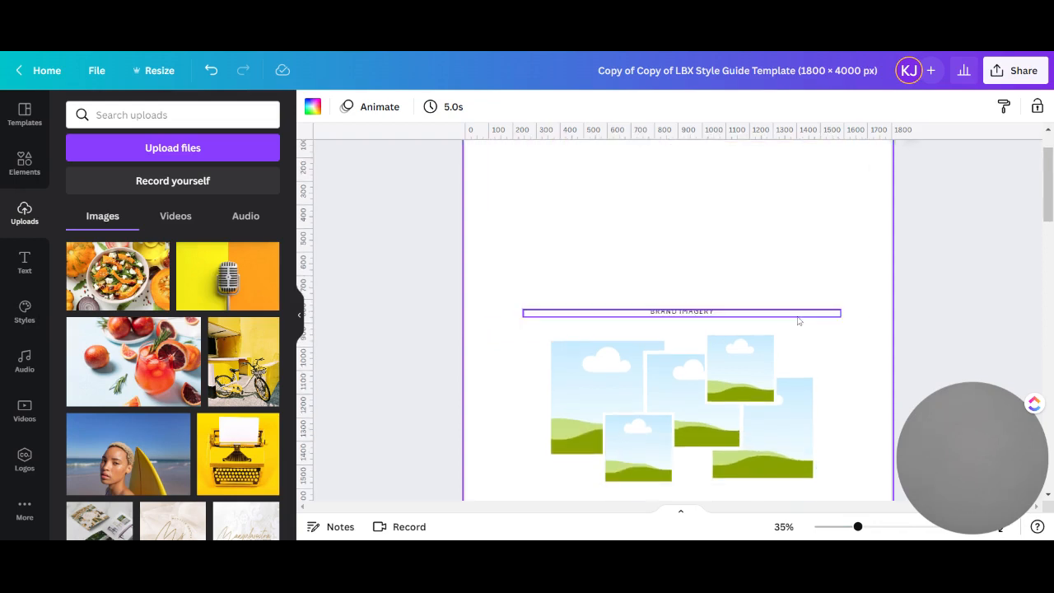
scroll(849, 344, "down", 3)
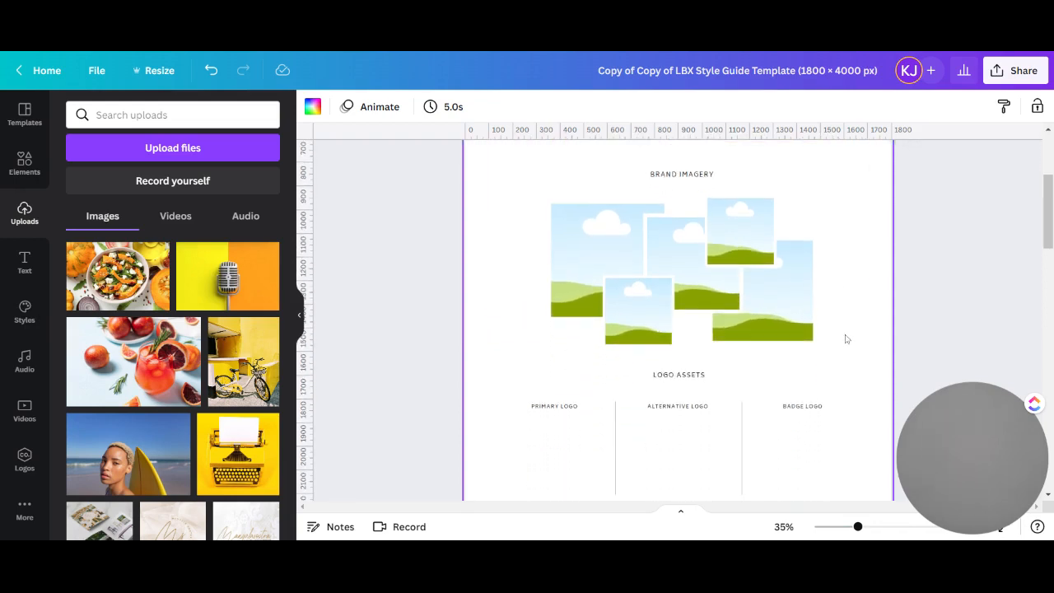
scroll(803, 346, "down", 2)
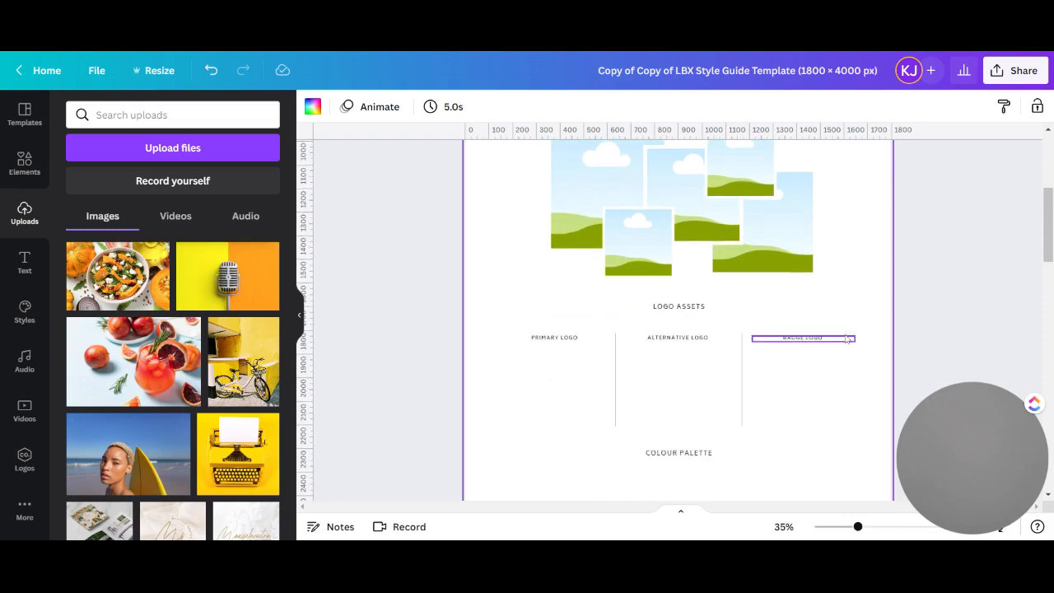
scroll(785, 369, "down", 2)
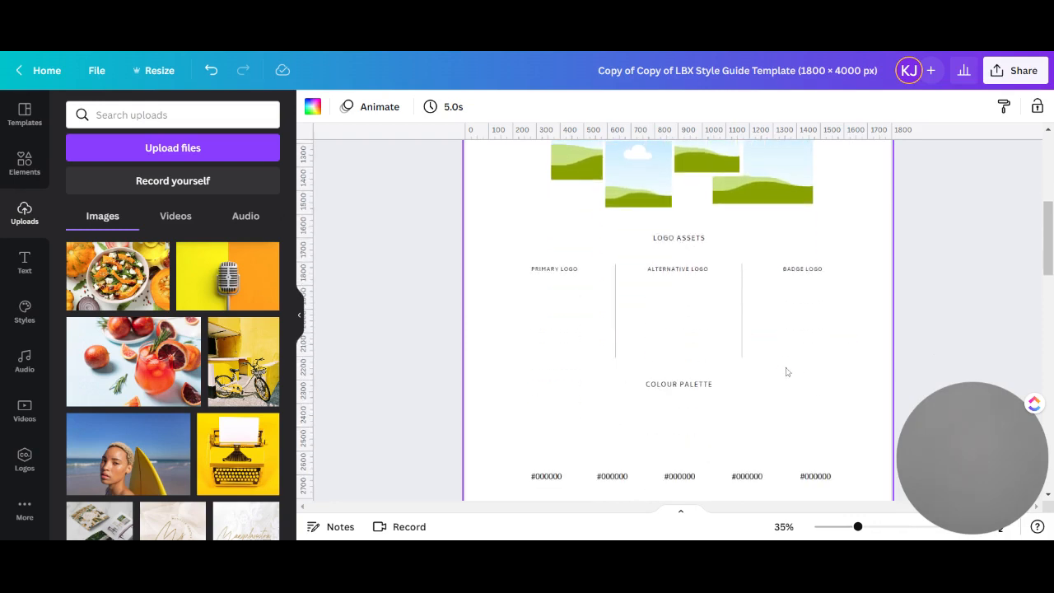
scroll(729, 407, "down", 3)
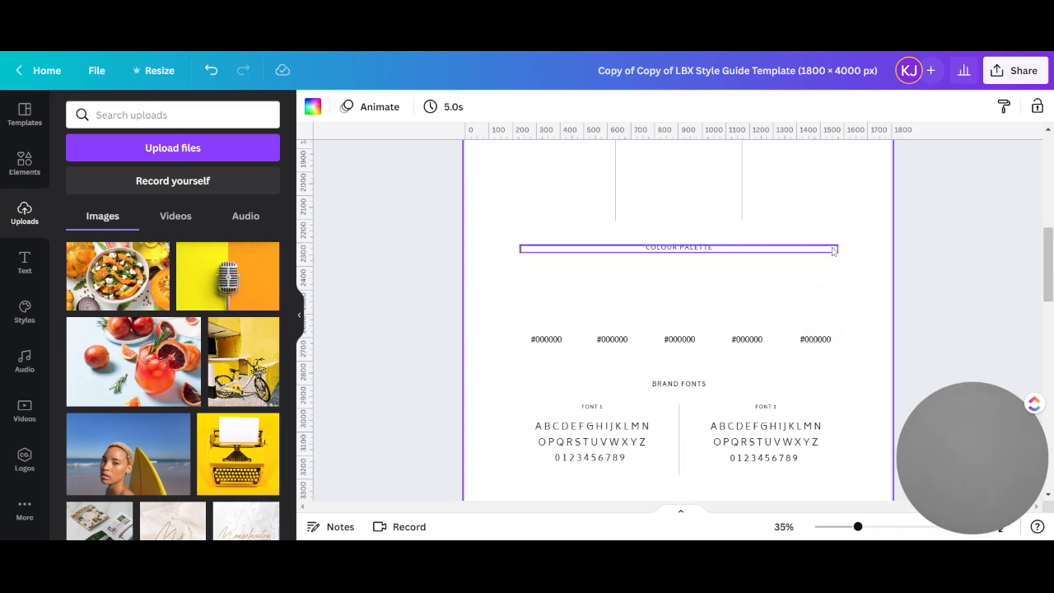
scroll(879, 297, "up", 10)
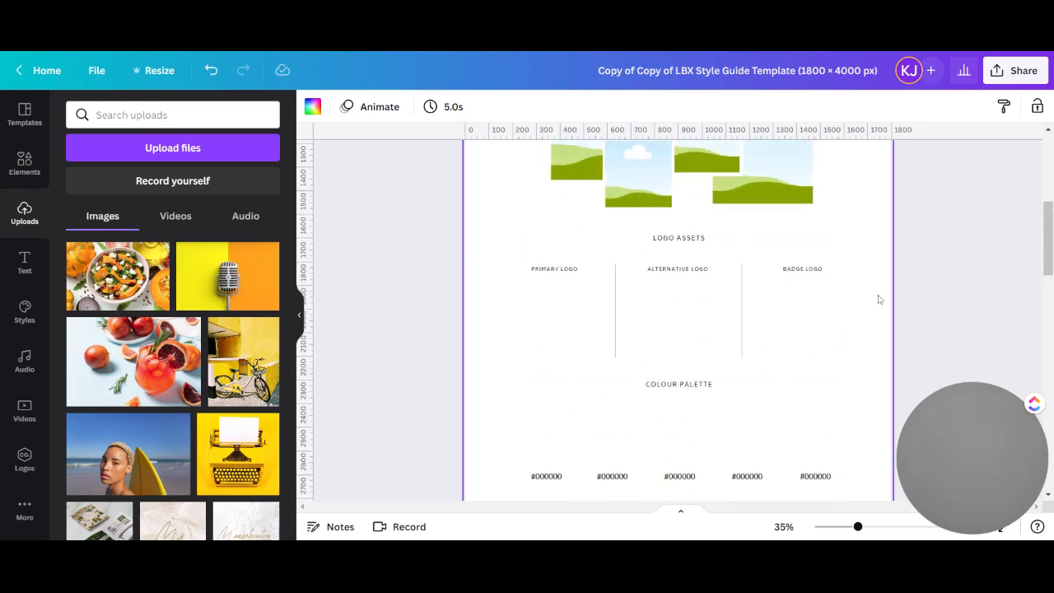
scroll(879, 299, "up", 2)
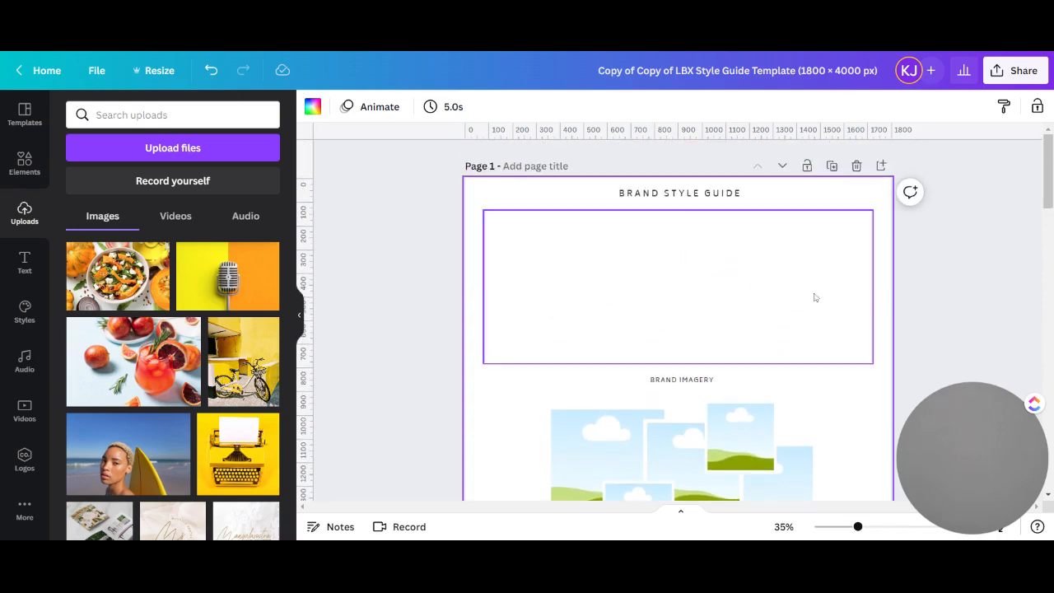
Fill the blank header rectangle under the Brand Style Guide title with the dark brand colour #2b2b28
left_click(743, 297)
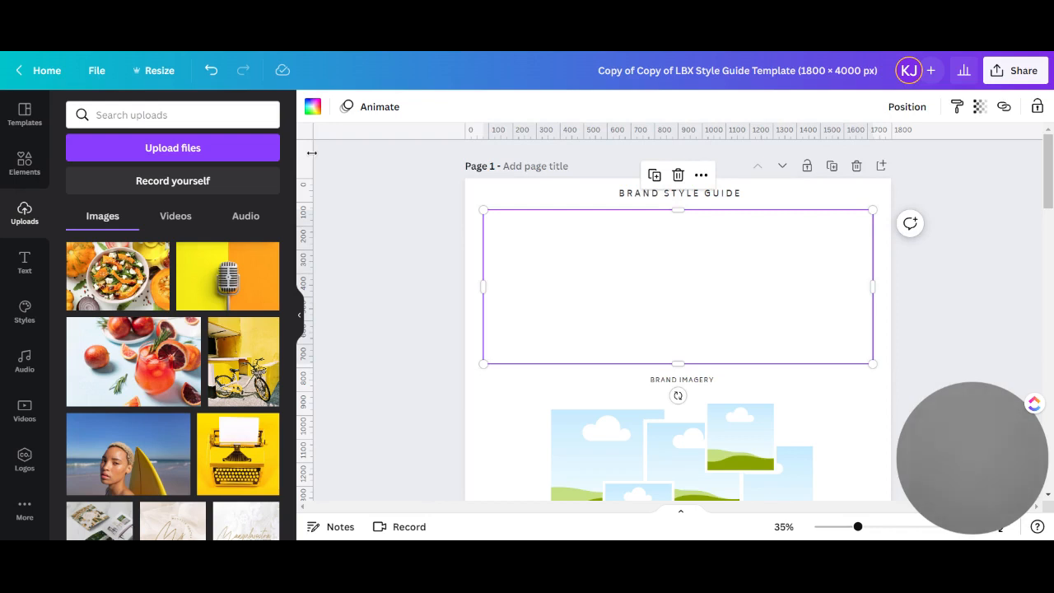
left_click(312, 107)
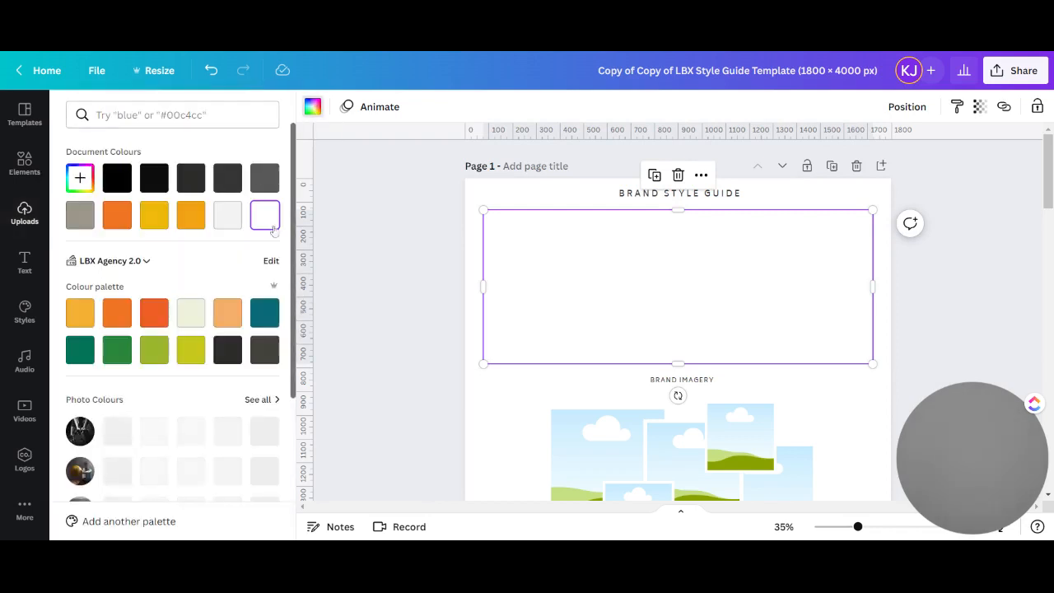
left_click(228, 350)
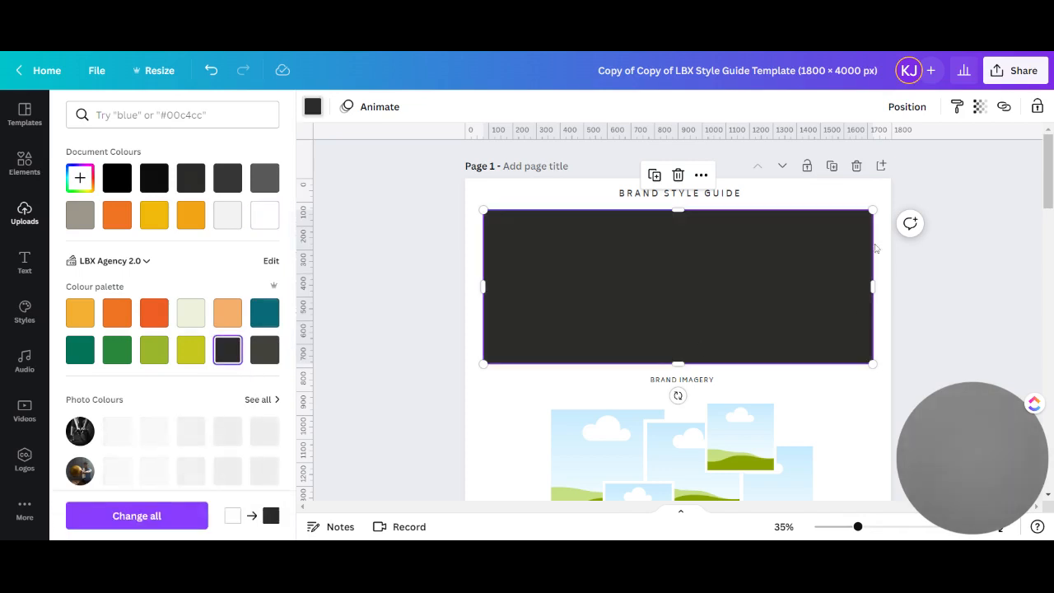
Add the full Lightbox Agency brand logo and centre it on the dark header rectangle
left_click(24, 213)
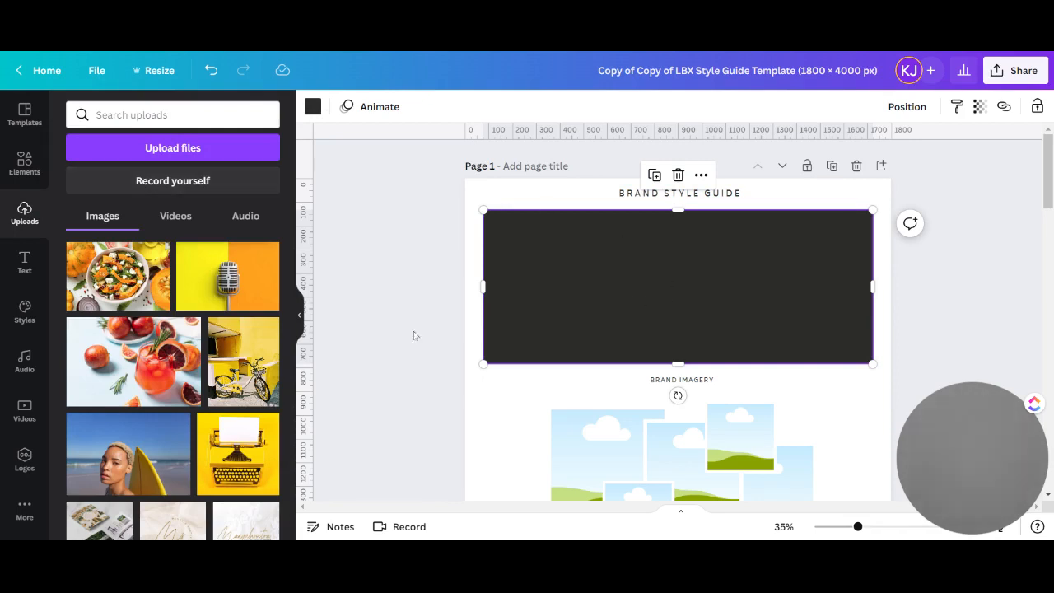
left_click(24, 461)
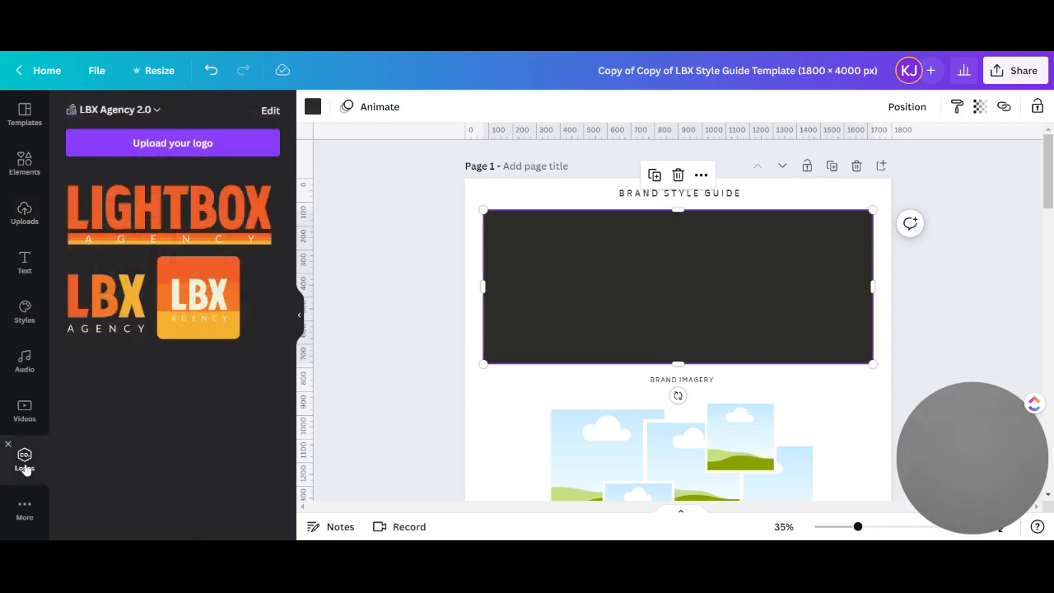
left_click(175, 222)
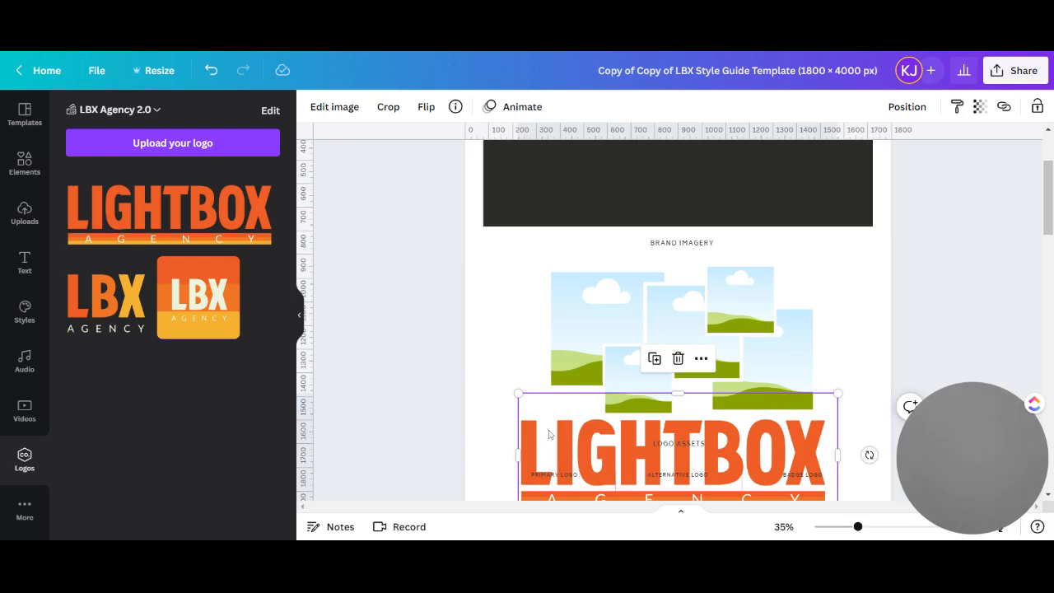
left_click_drag(549, 434, 545, 151)
scroll(819, 308, "up", 3)
left_click_drag(663, 317, 664, 294)
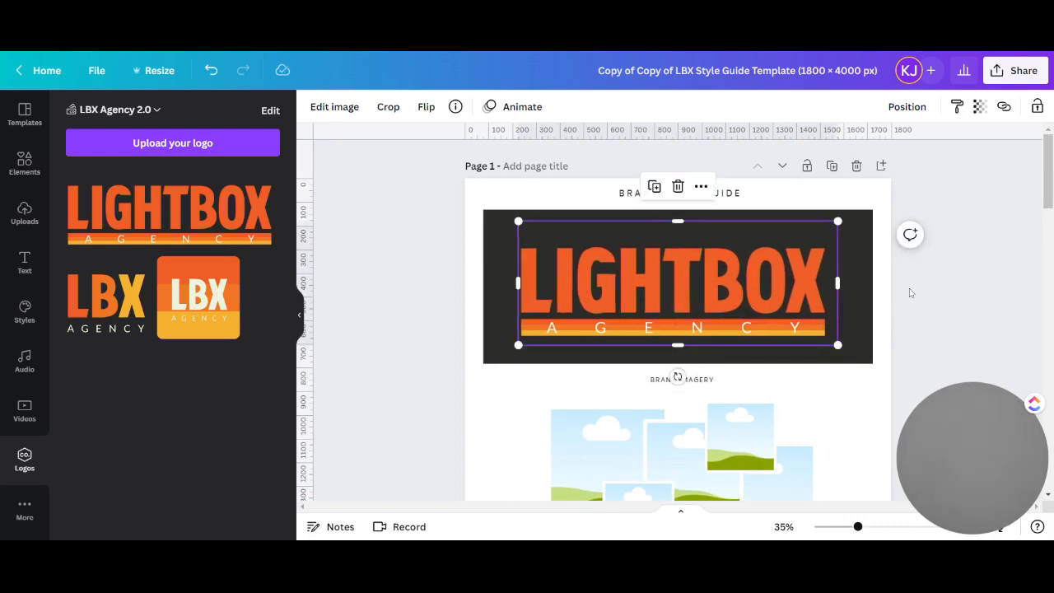
left_click(910, 292)
Fill the lower small brand imagery frame with the surfboard portrait and the upper small frame with the blood orange drink photo
scroll(755, 308, "down", 3)
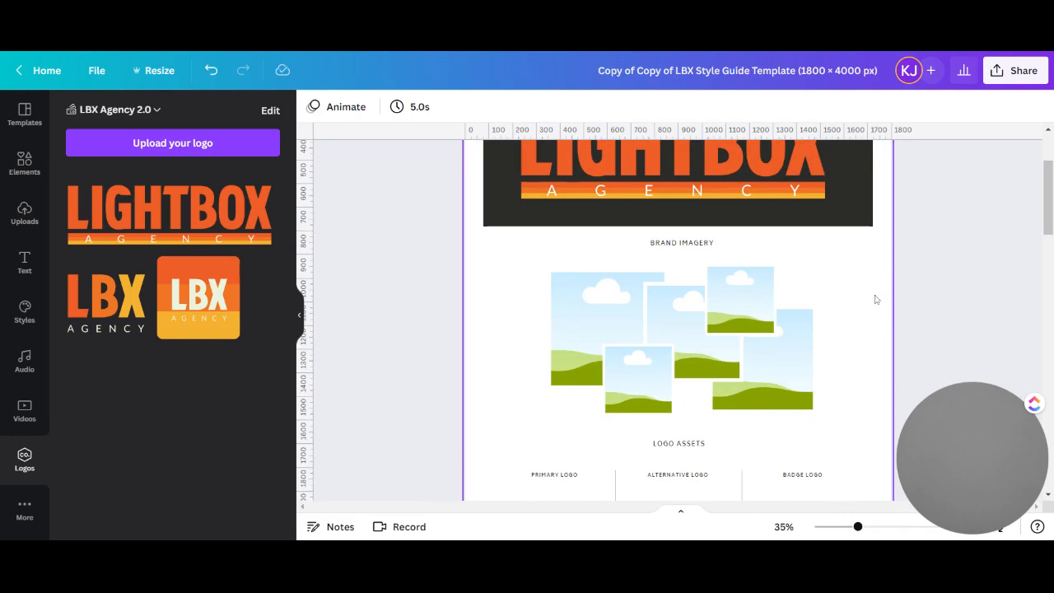
left_click(24, 215)
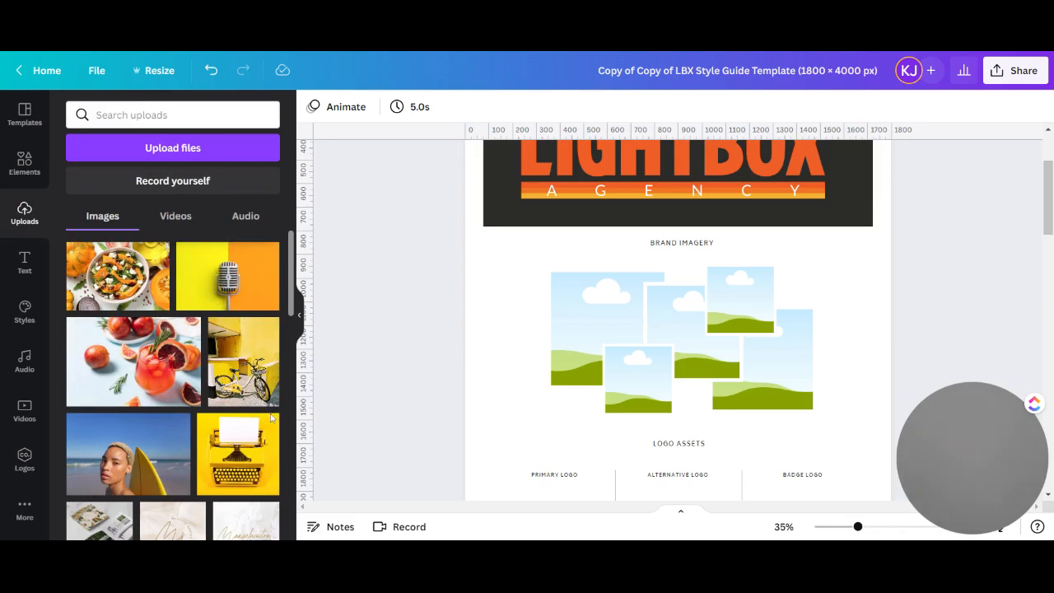
left_click(148, 466)
left_click_drag(642, 396, 642, 404)
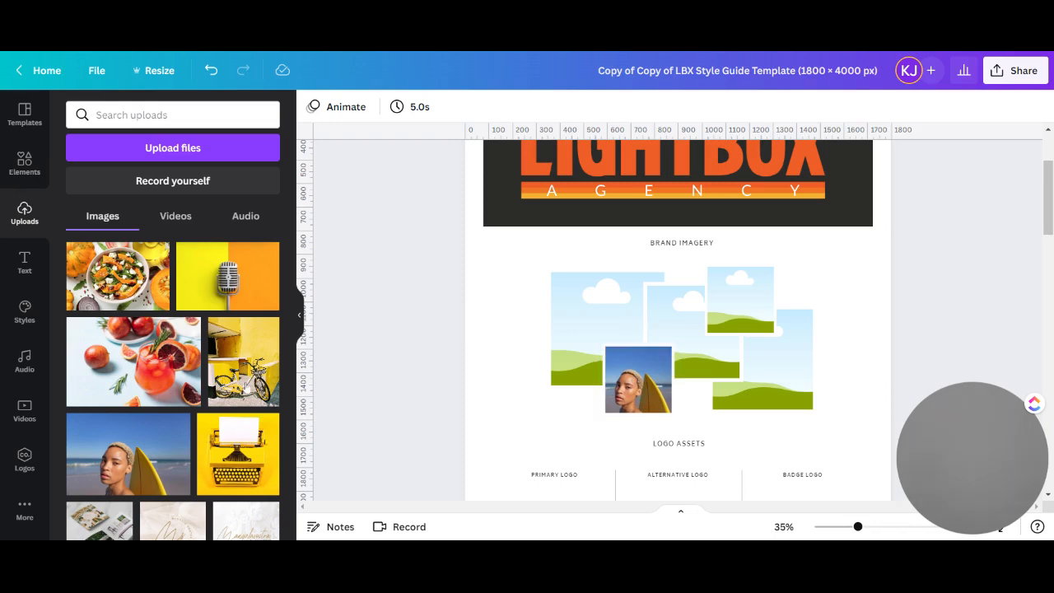
left_click(764, 376)
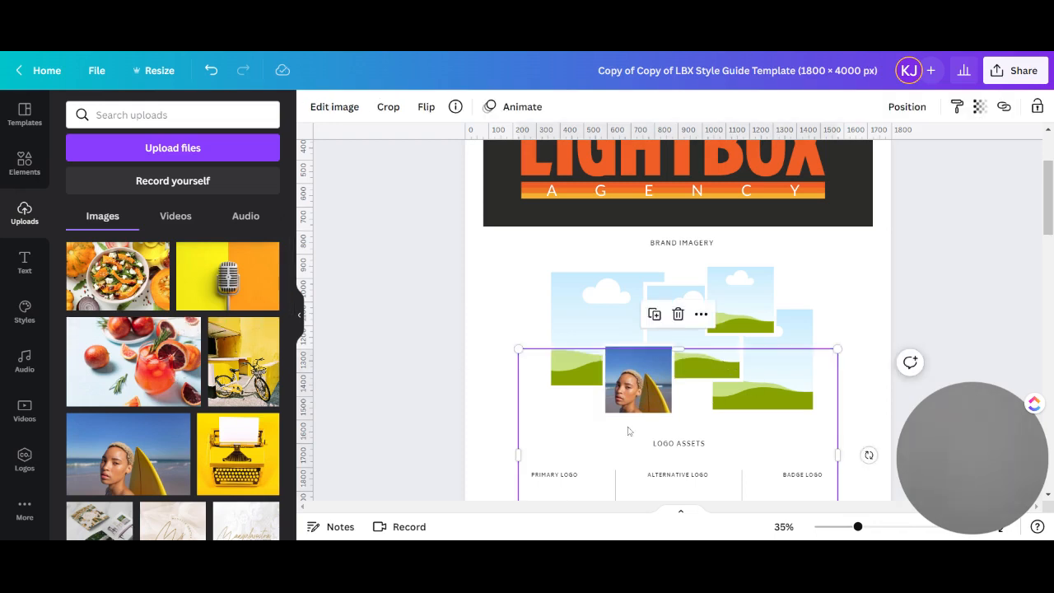
left_click_drag(686, 404, 740, 299)
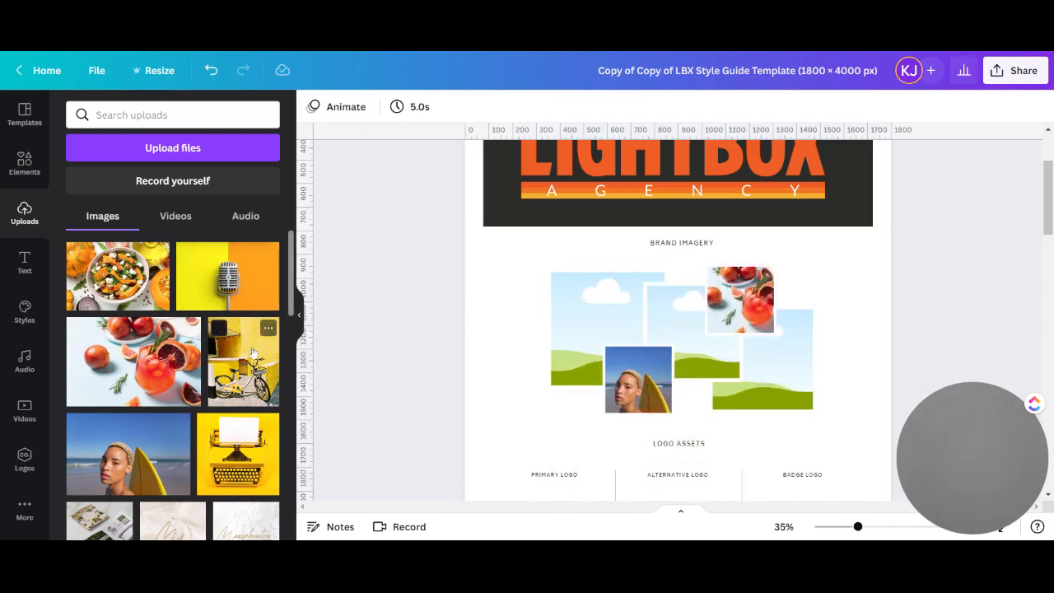
Fill the remaining brand imagery frames with the yellow bicycle photo at far right, the typewriter at far left and the microphone in the middle
left_click(256, 350)
left_click_drag(690, 374, 761, 359)
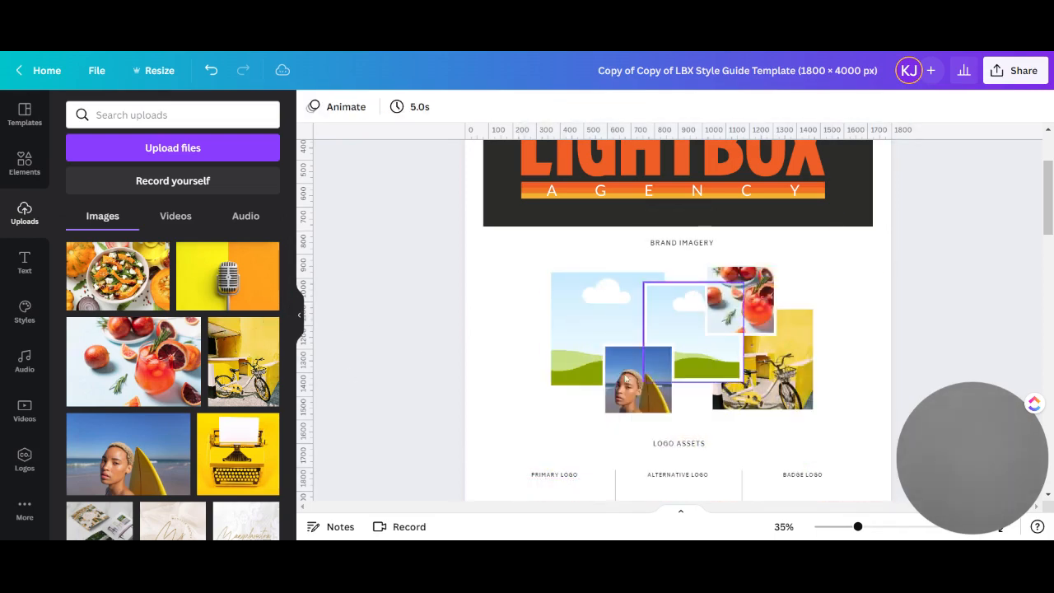
left_click(262, 465)
left_click_drag(673, 426, 599, 357)
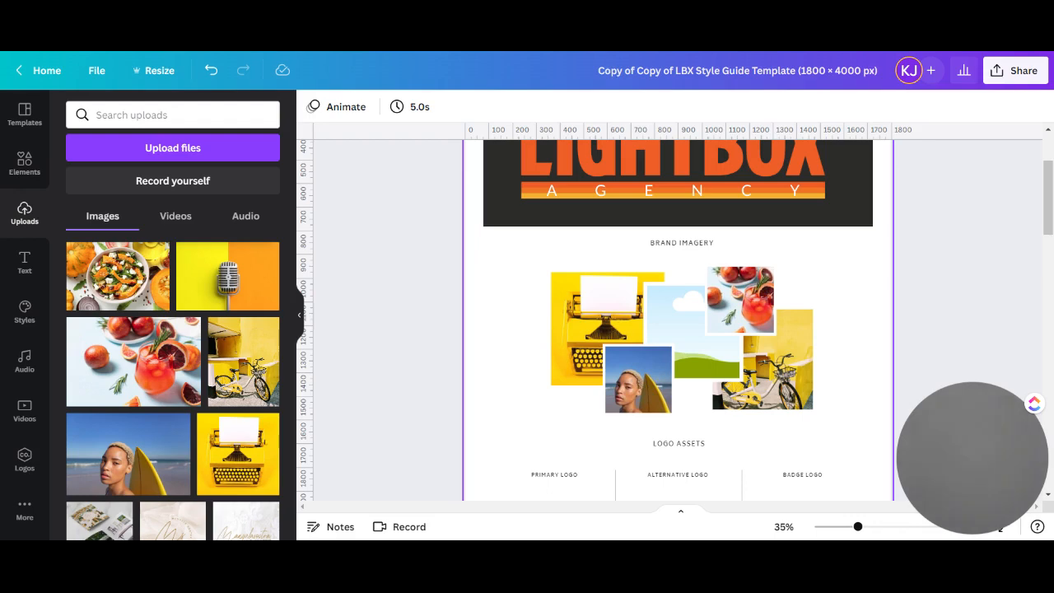
left_click(230, 294)
left_click_drag(700, 384, 687, 329)
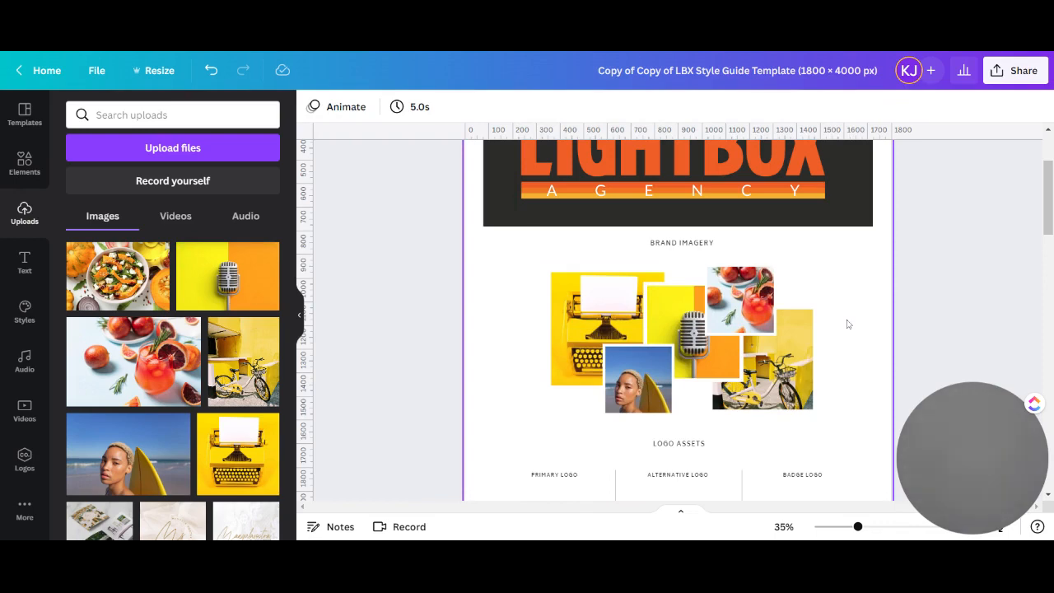
Add the transparent LBX Agency logo, scale it to about 312 × 303 px and place it under the Primary Logo heading
scroll(847, 323, "down", 5)
scroll(847, 323, "down", 2)
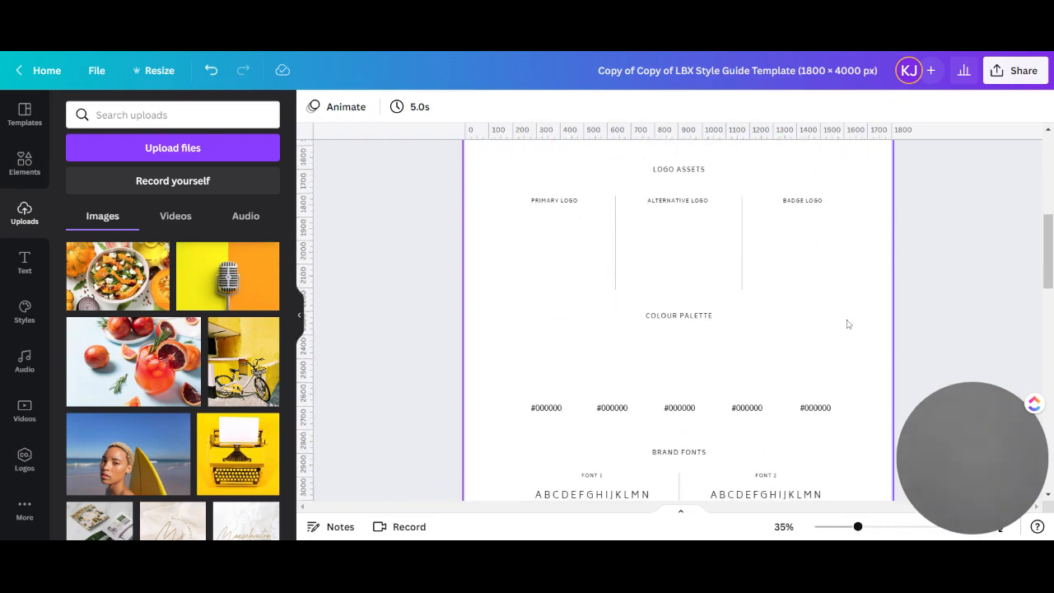
left_click(25, 461)
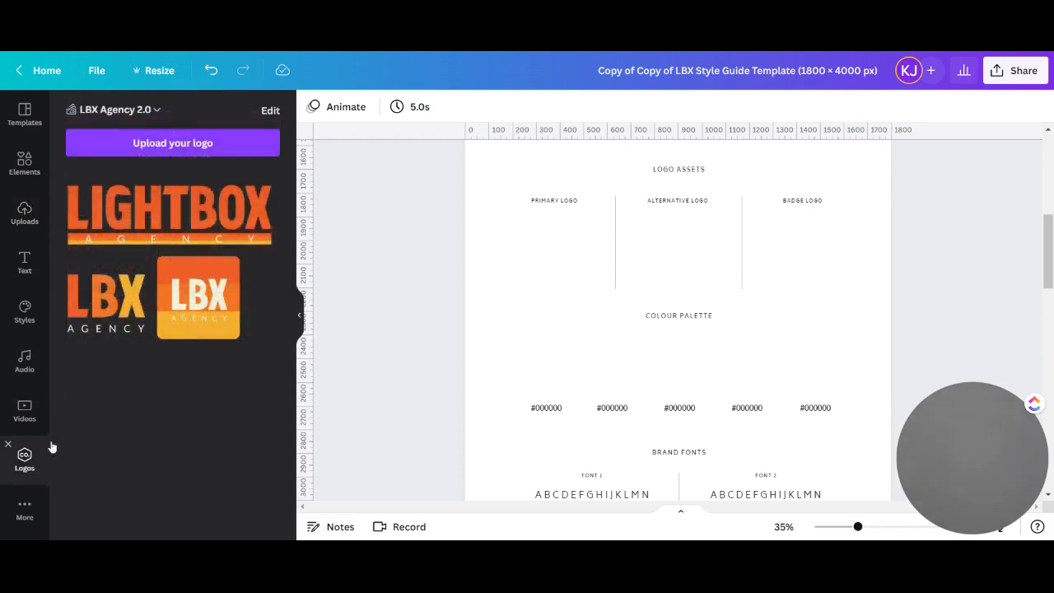
left_click_drag(118, 301, 654, 252)
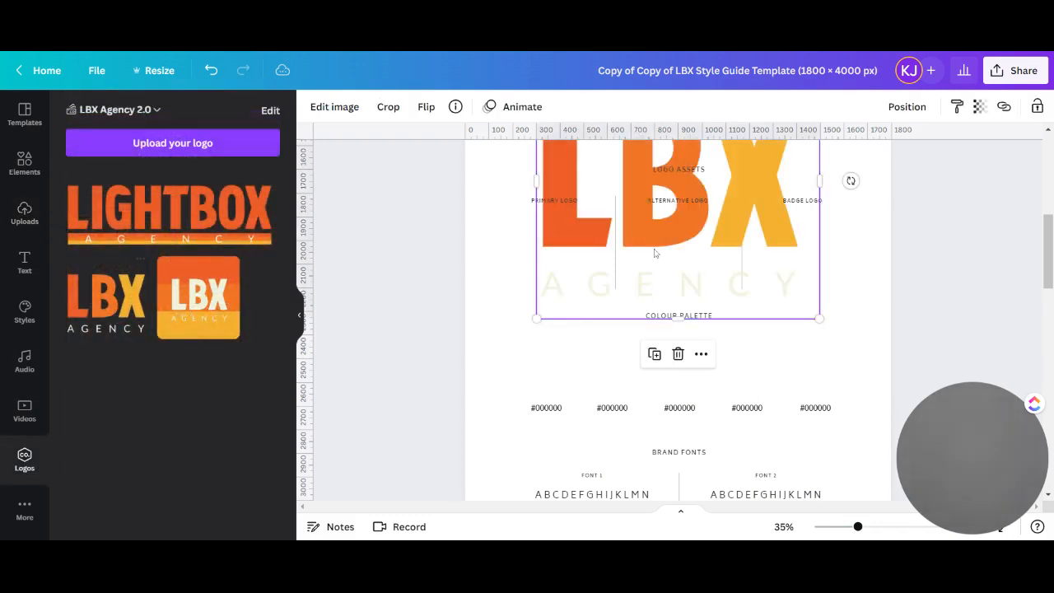
left_click_drag(566, 239, 537, 331)
left_click_drag(787, 144, 593, 216)
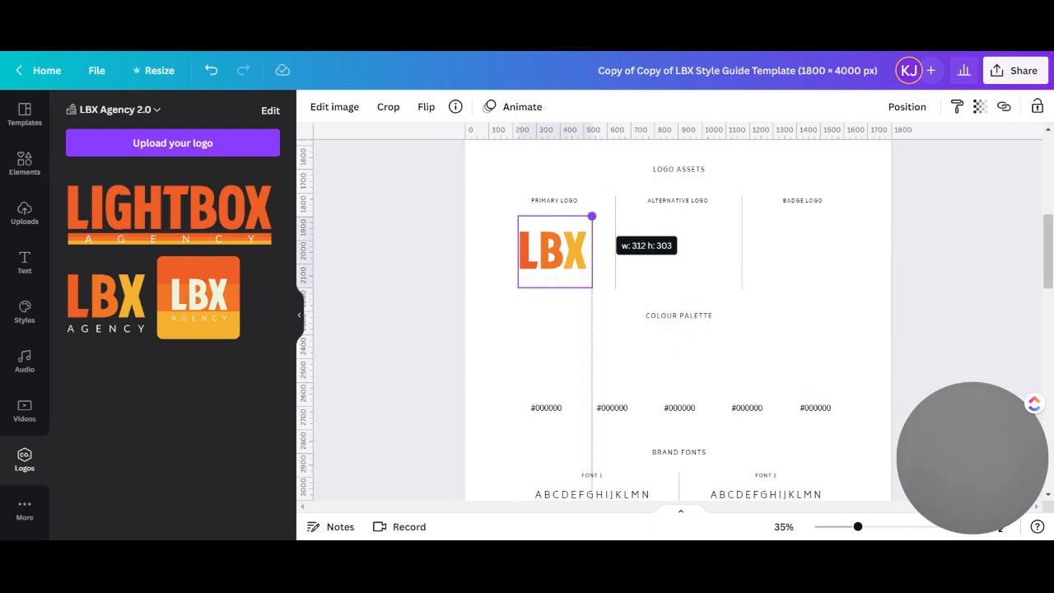
left_click_drag(591, 216, 593, 216)
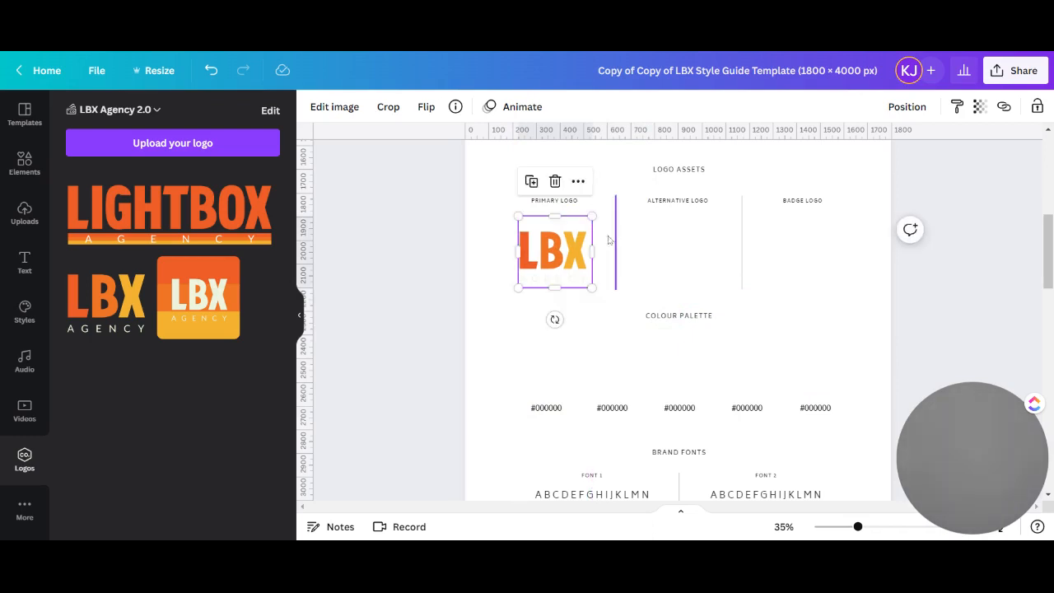
left_click_drag(562, 277, 560, 265)
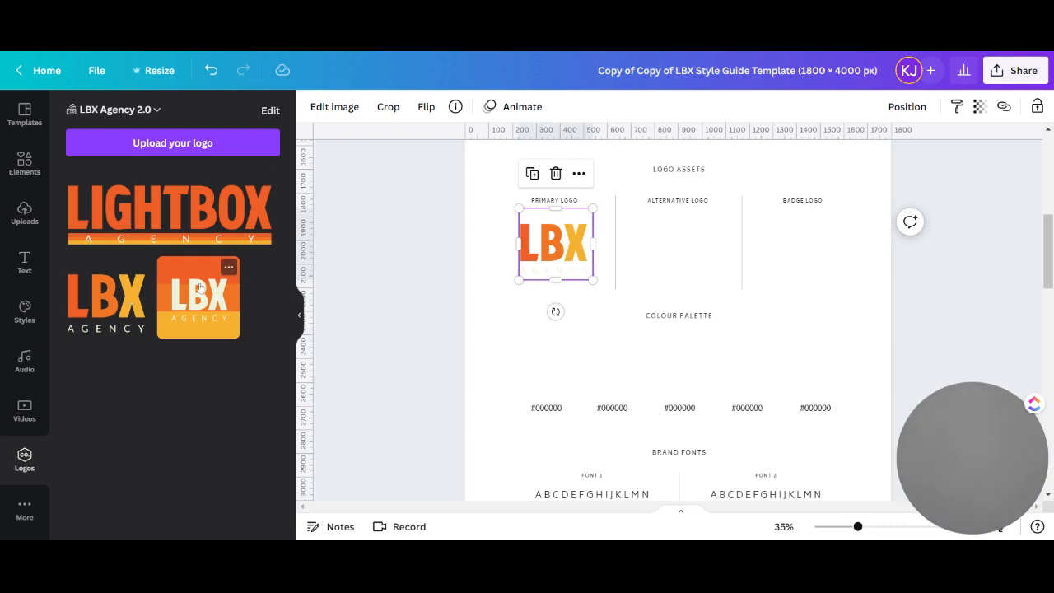
Add the square orange LBX Agency logo, shrink it and place it under the Alternative Logo heading
left_click(226, 265)
scroll(651, 272, "up", 3)
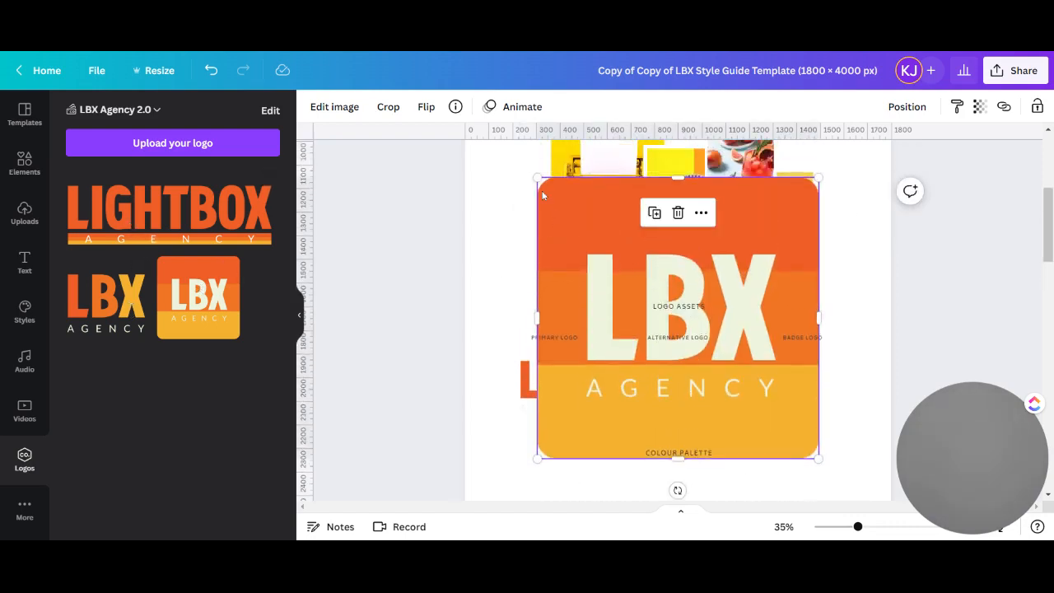
left_click_drag(537, 178, 718, 435)
left_click_drag(787, 433, 679, 393)
left_click(796, 385)
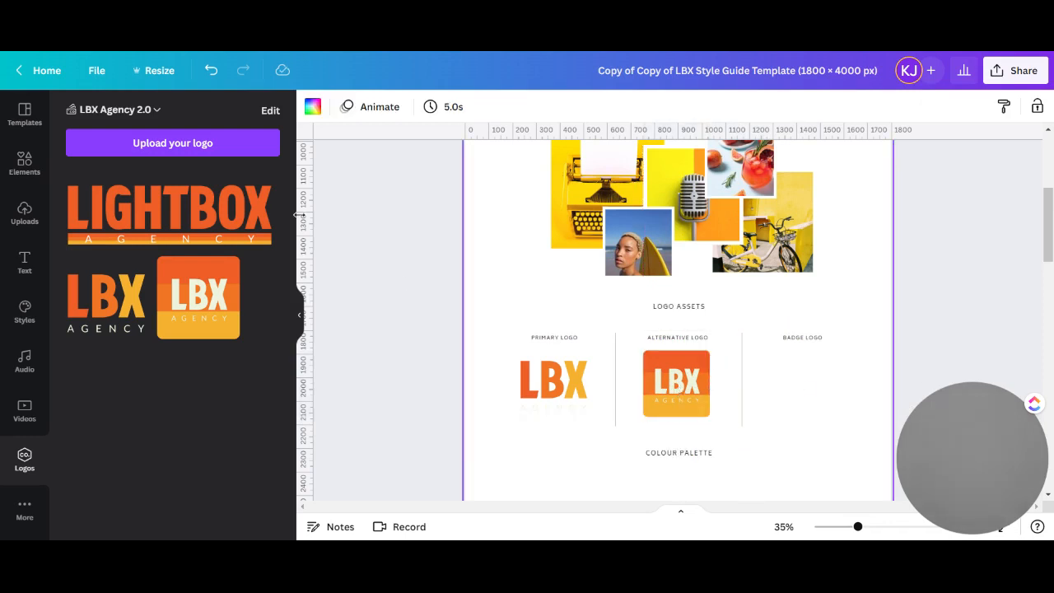
Add the full Lightbox Agency logo, shrink it and place it under the Badge Logo heading
left_click(172, 213)
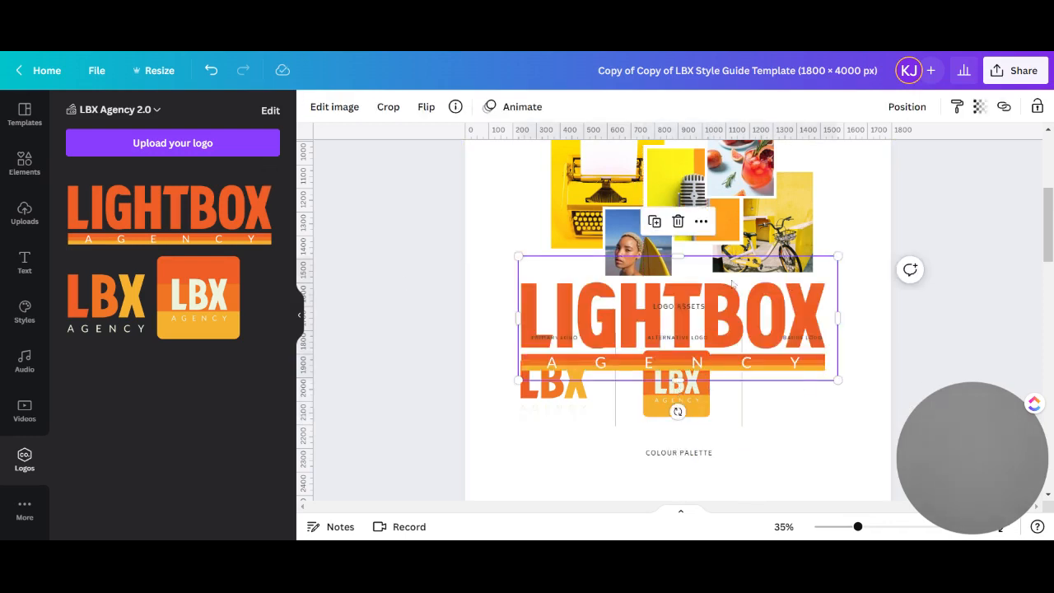
left_click_drag(518, 255, 736, 341)
left_click_drag(787, 366, 798, 382)
Set the page background to the red-orange colour from the LBX Agency 2.0 palette
scroll(667, 356, "down", 2)
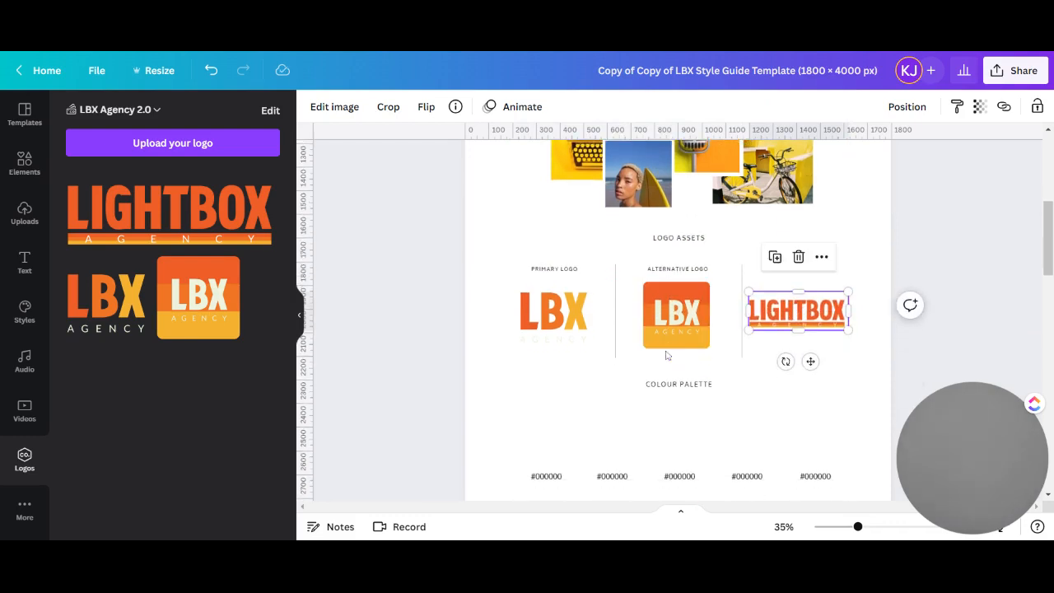
scroll(667, 356, "down", 1)
left_click(495, 305)
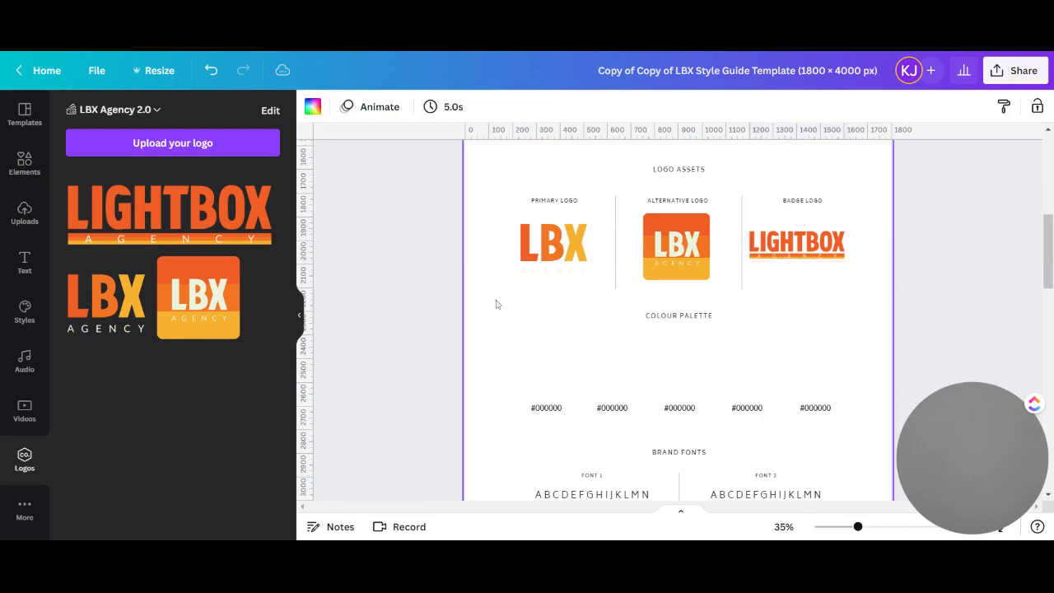
left_click(313, 106)
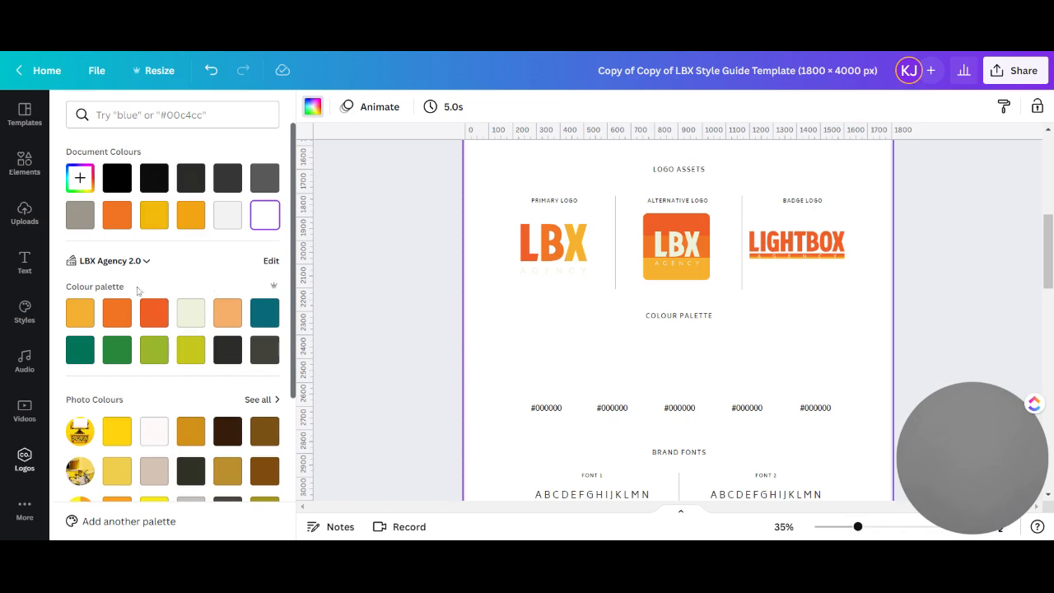
left_click(154, 312)
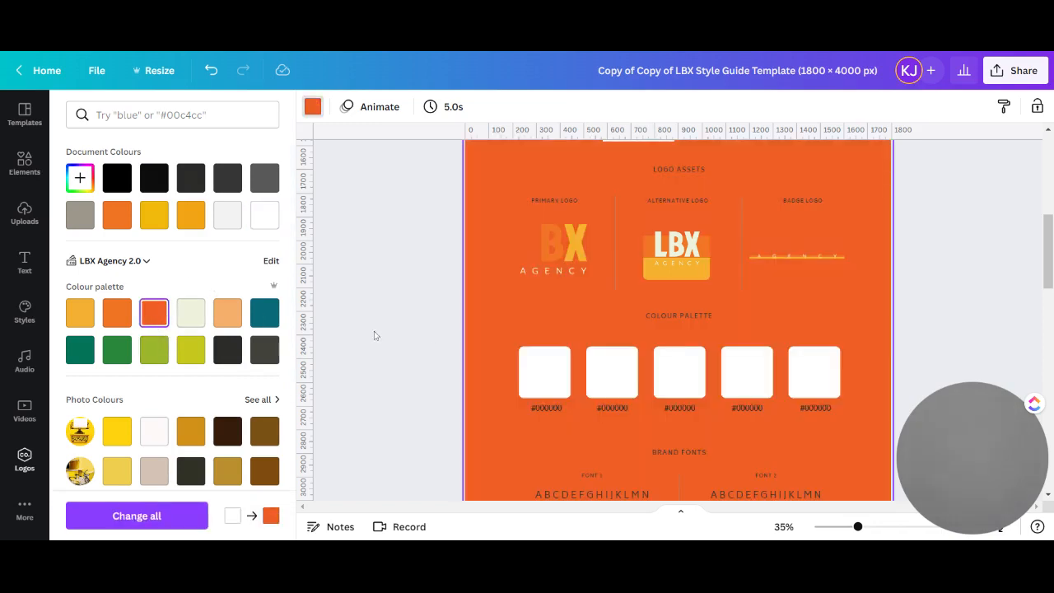
Undo the page background colour and fill the first Colour Palette square with red-orange from the LBX Agency 2.0 palette
left_click(211, 70)
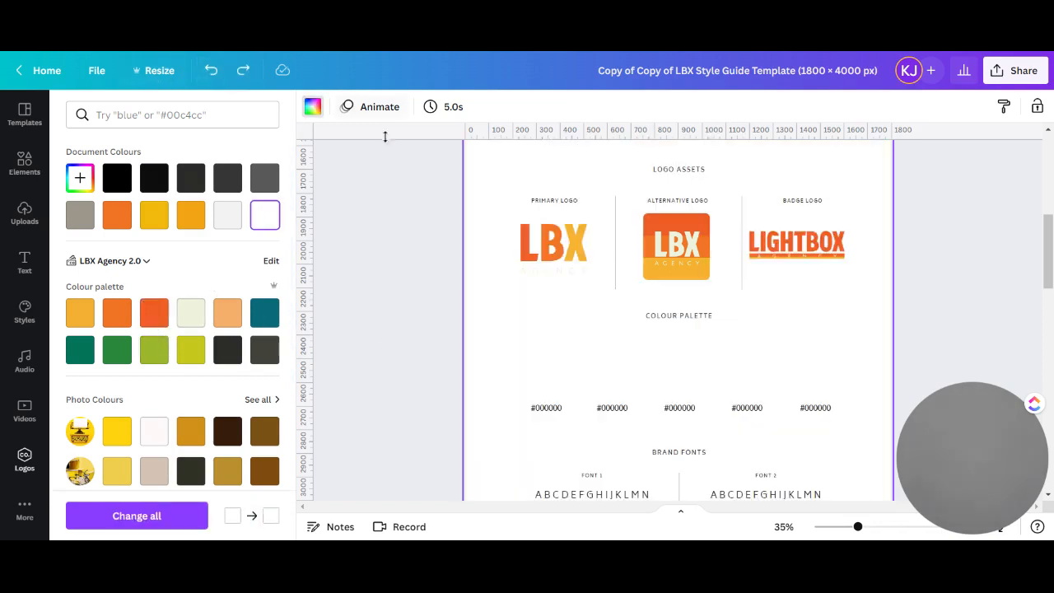
left_click(555, 361)
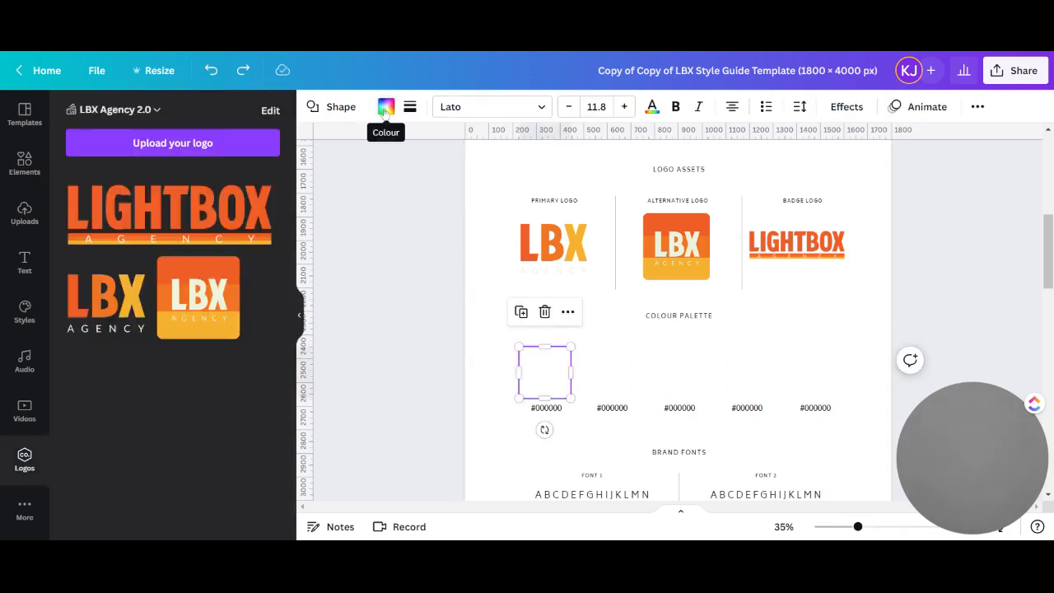
left_click(385, 107)
left_click(155, 354)
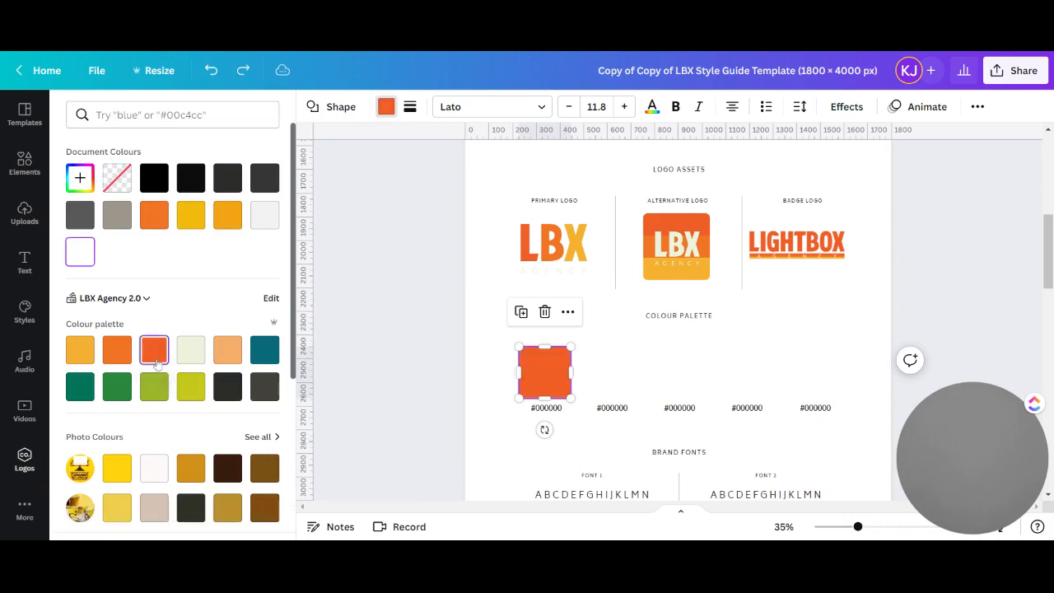
left_click(563, 381)
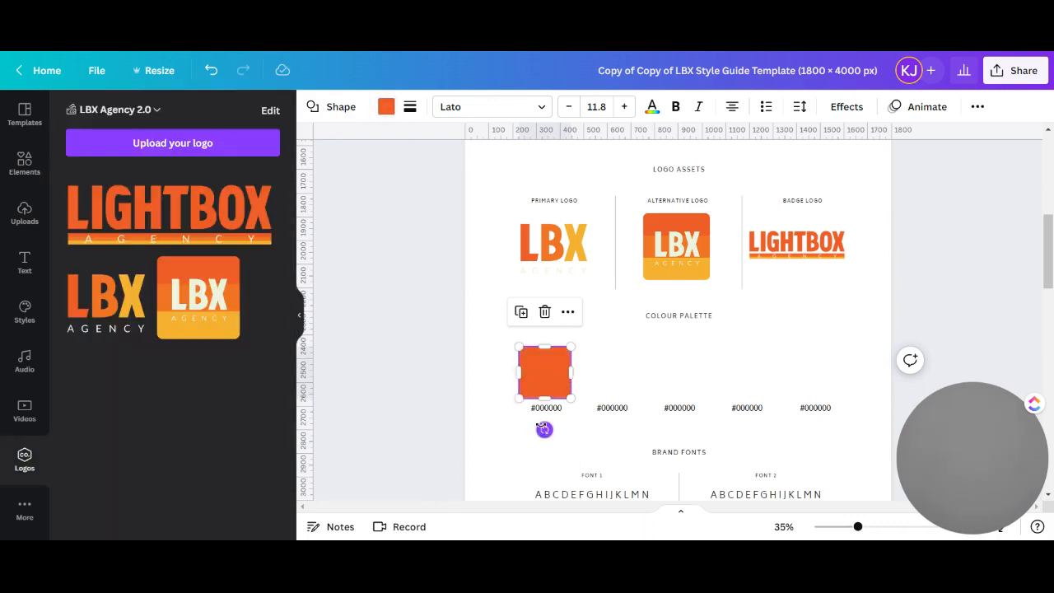
Replace the hex code under the red-orange square with #EF5E25
left_click(546, 407)
double_click(546, 407)
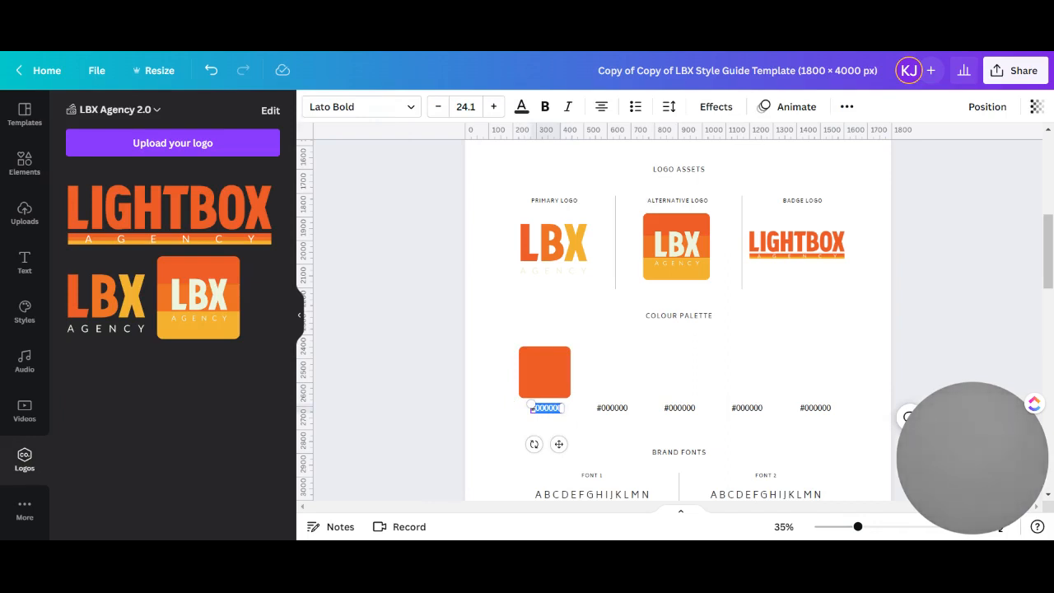
type("#EF5E25")
Fill the second Colour Palette square with the brand orange and change its hex label to #F07424
left_click(609, 379)
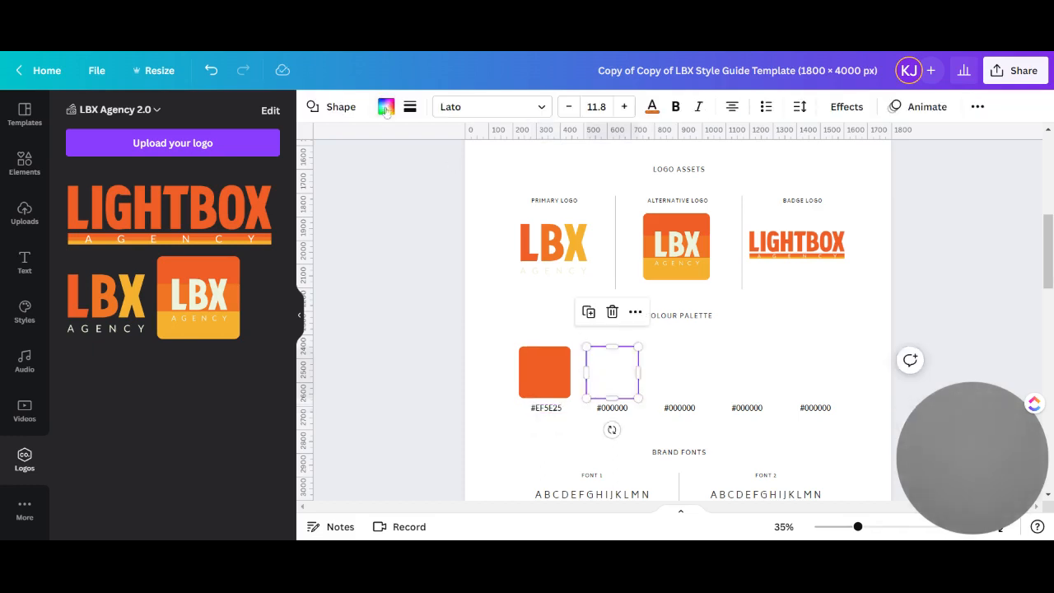
left_click(385, 106)
left_click(117, 349)
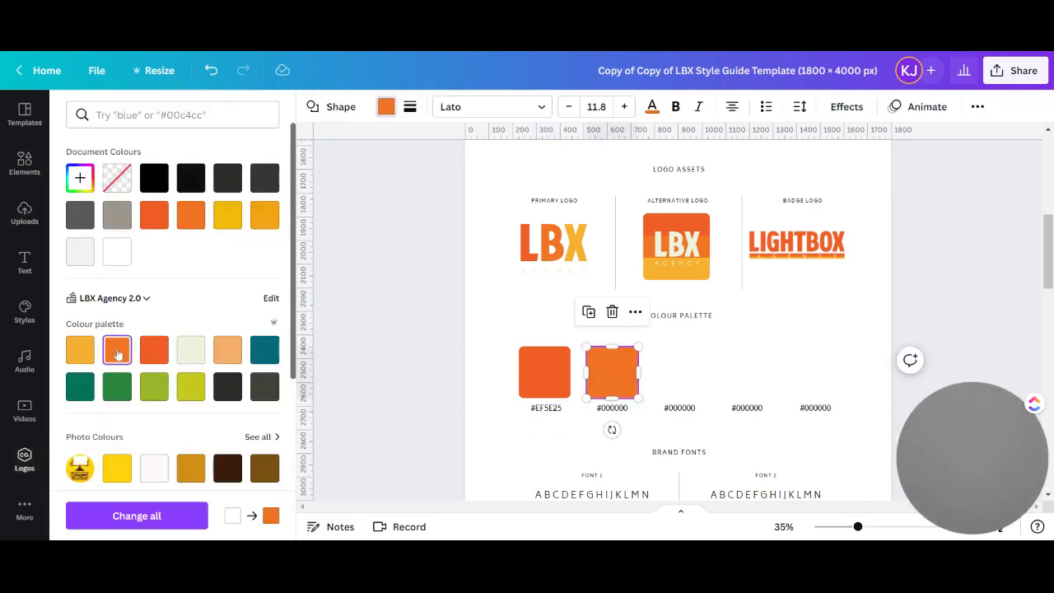
left_click(622, 408)
left_click(622, 408)
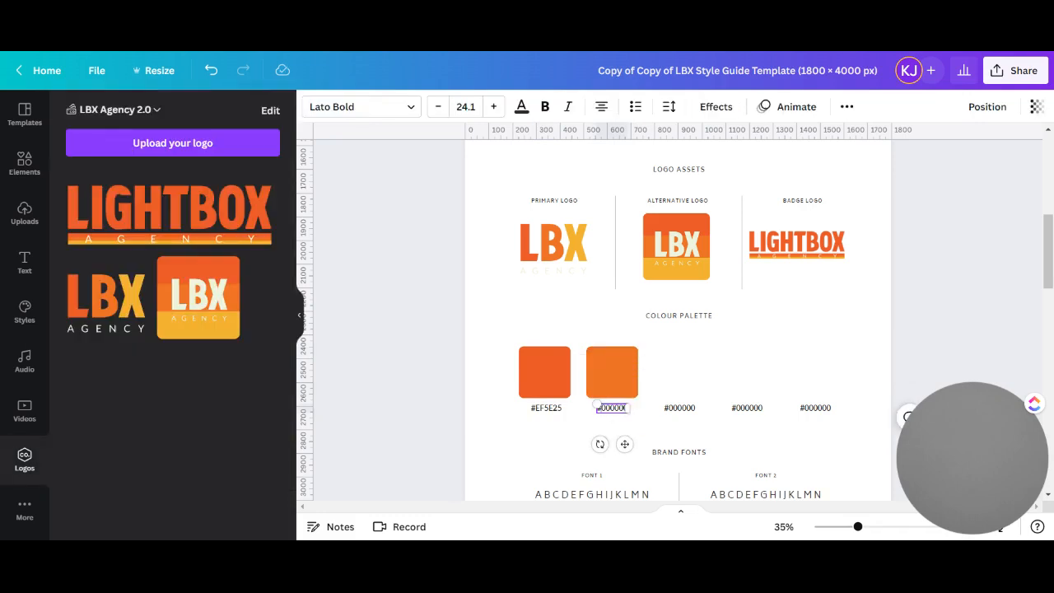
left_click_drag(596, 408, 645, 415)
type("#E")
key("BackSpace")
type("EF")
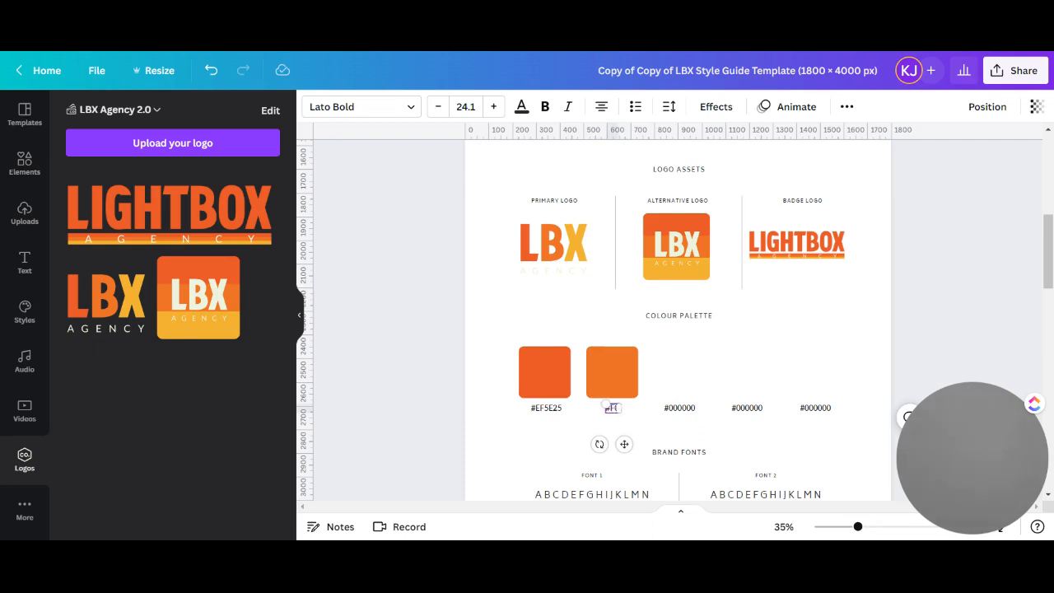
type("7424")
Fill the third Colour Palette square with the brand yellow-orange and change its hex label to #F5B032
left_click(688, 371)
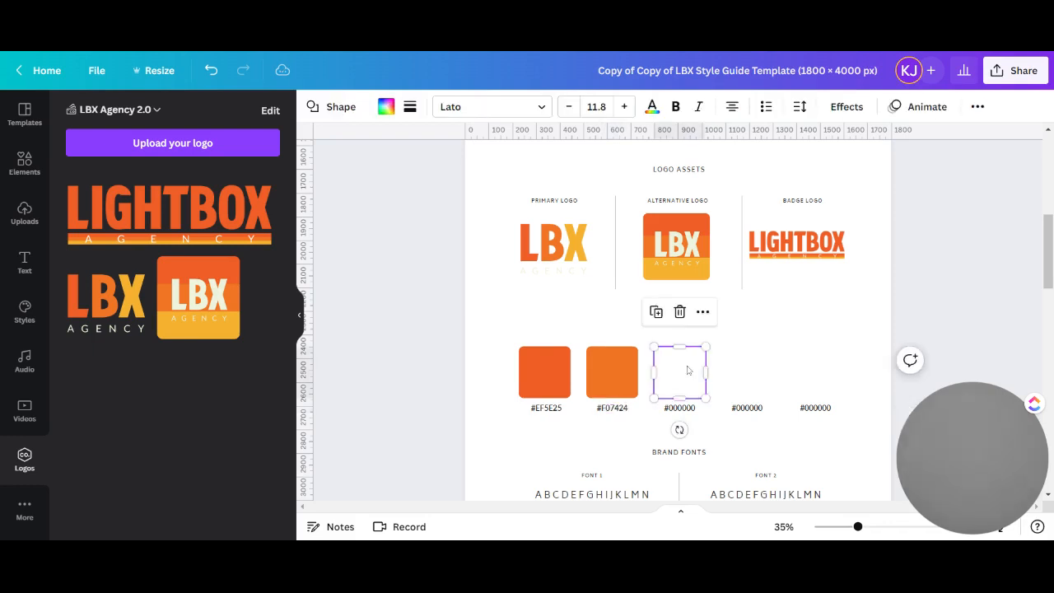
left_click(386, 107)
left_click(80, 349)
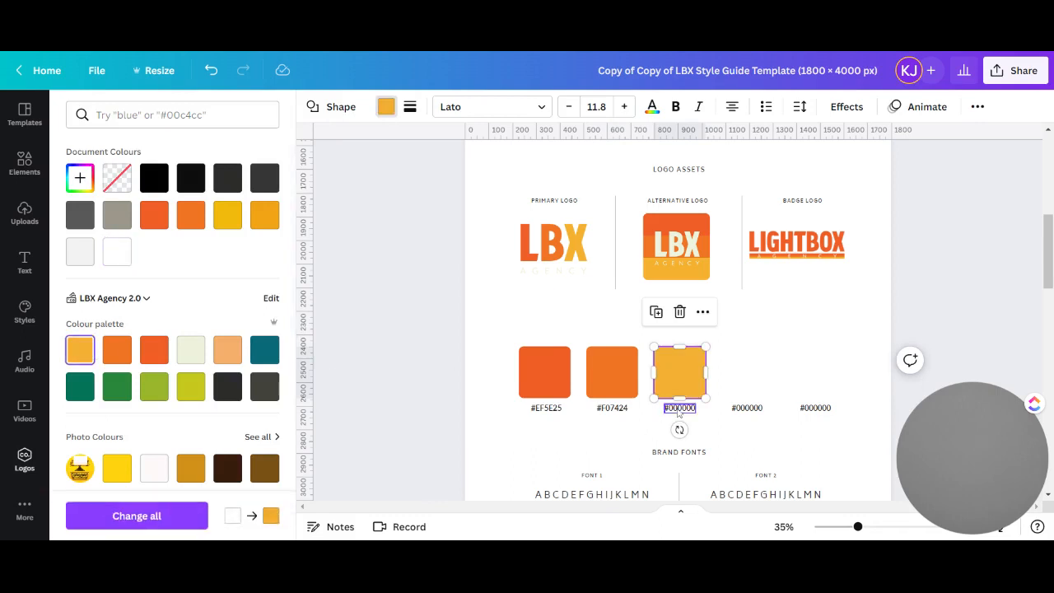
left_click(675, 408)
left_click_drag(664, 408, 715, 411)
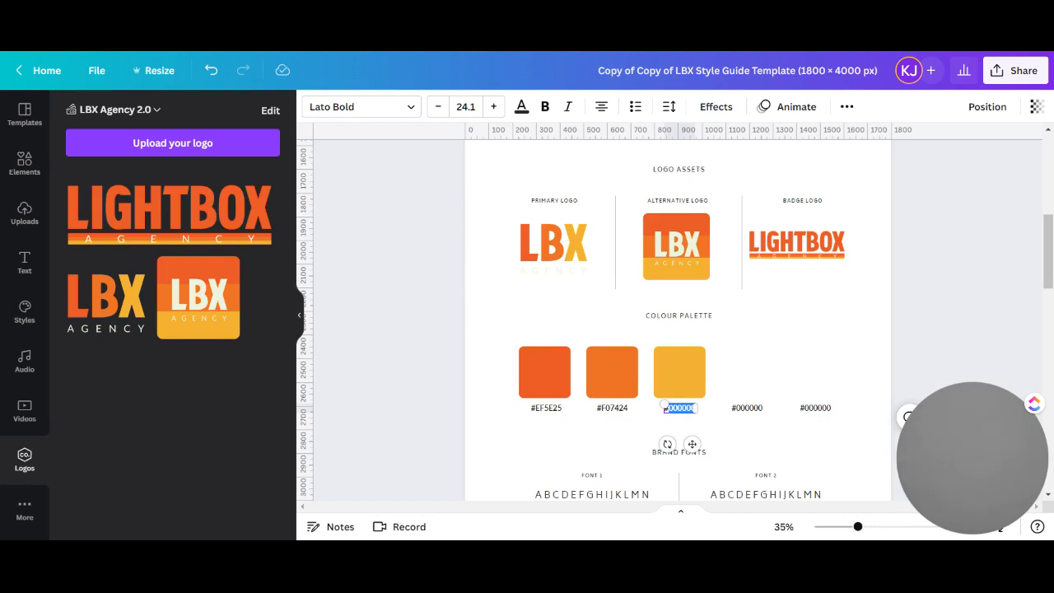
key("BackSpace")
type("#F5E")
type("03")
type("2")
Fill the fourth Colour Palette square with the brand's pale cream and change its hex label to #EDF2DC
left_click(743, 381)
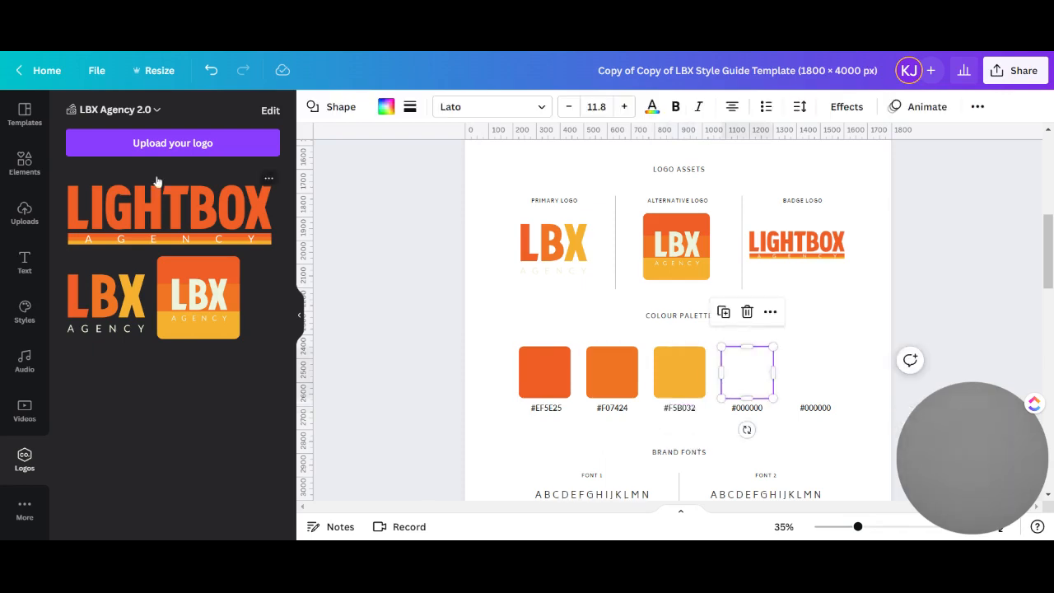
left_click(386, 106)
left_click(191, 349)
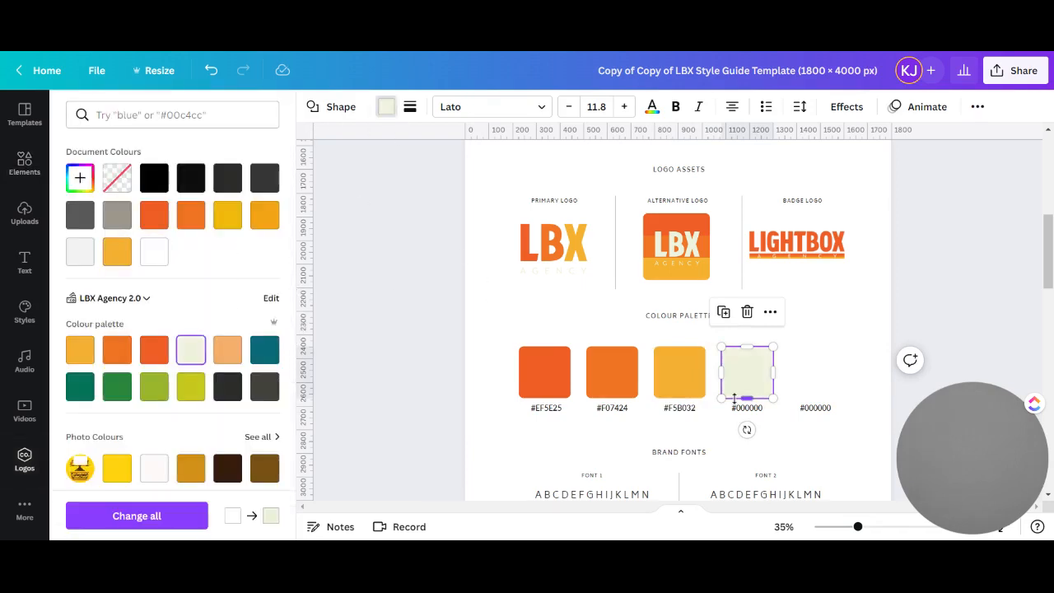
left_click(737, 407)
left_click(734, 408)
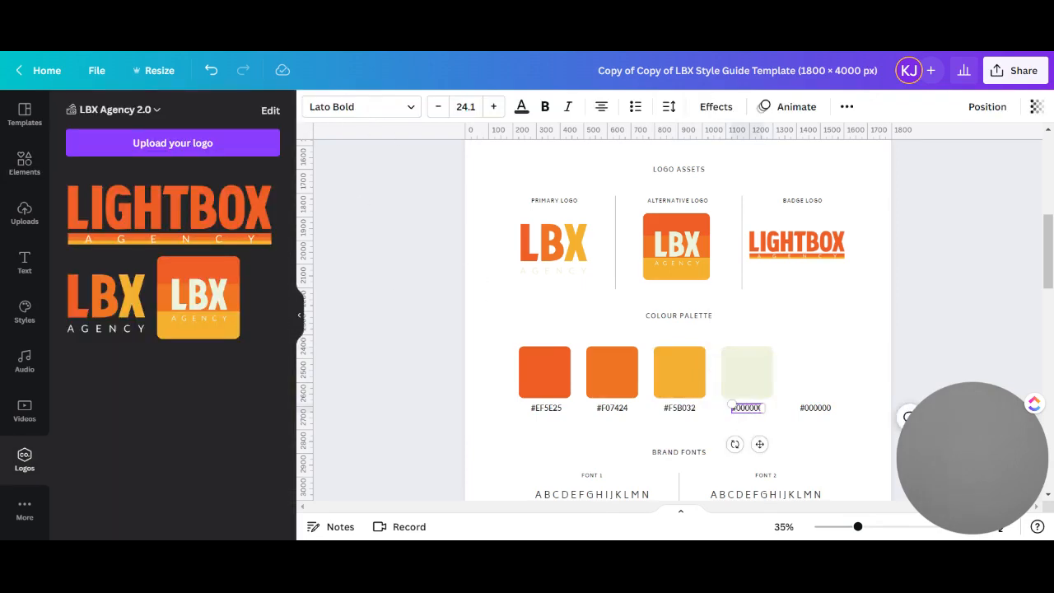
left_click_drag(731, 408, 775, 411)
type("#EDF2DC")
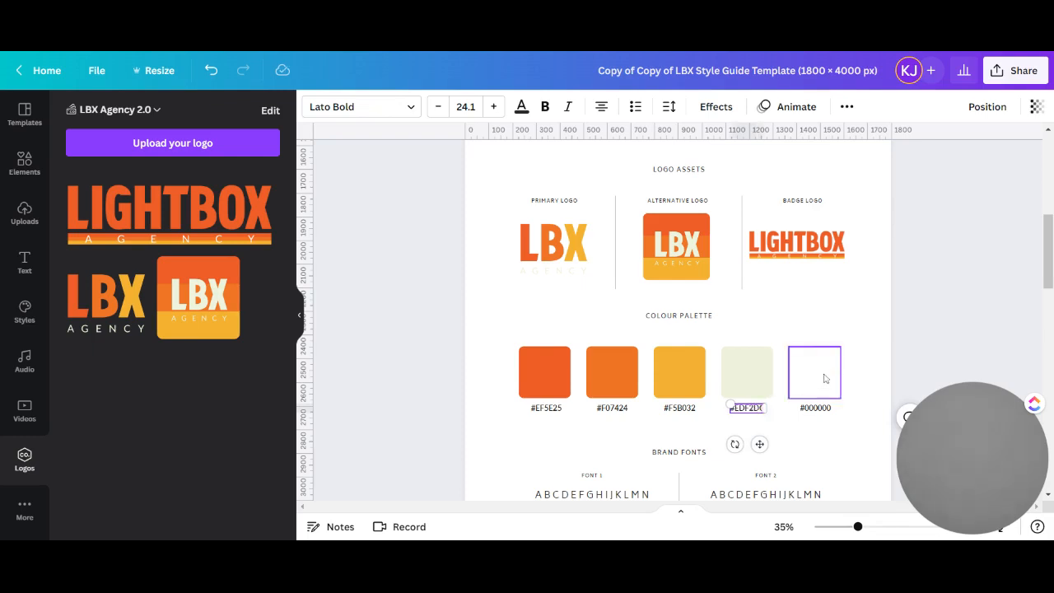
Fill the fifth Colour Palette square with the brand charcoal #2b2b28 and change its hex label to #2B2B28
left_click(826, 379)
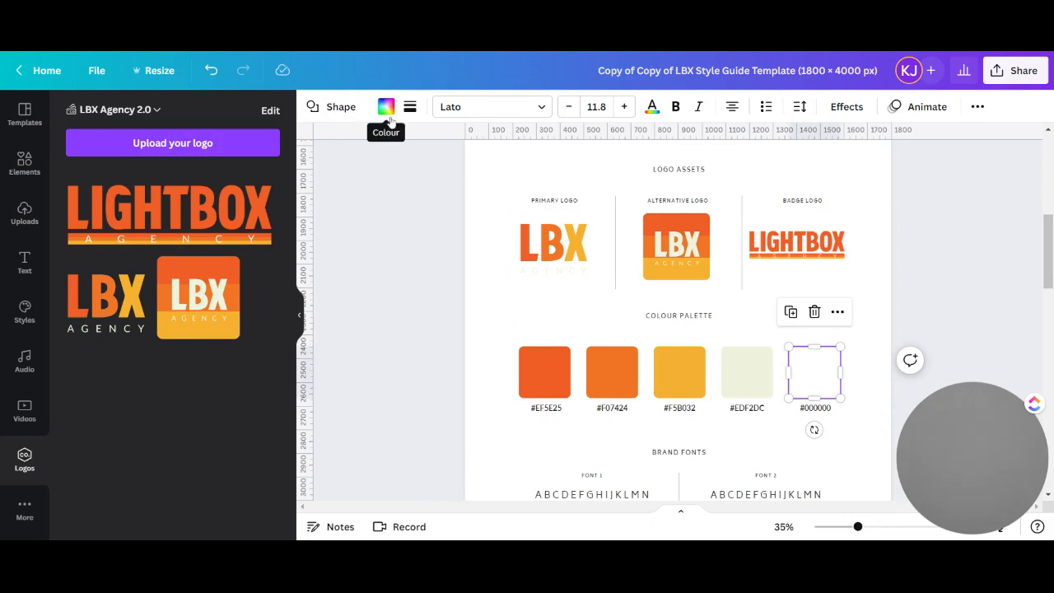
left_click(385, 108)
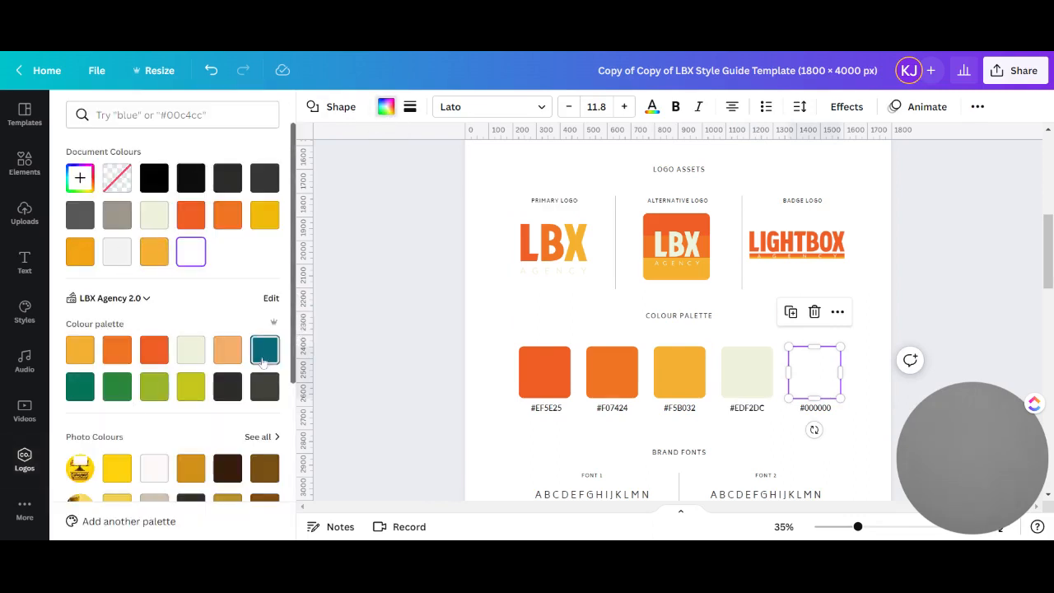
scroll(262, 350, "down", 1)
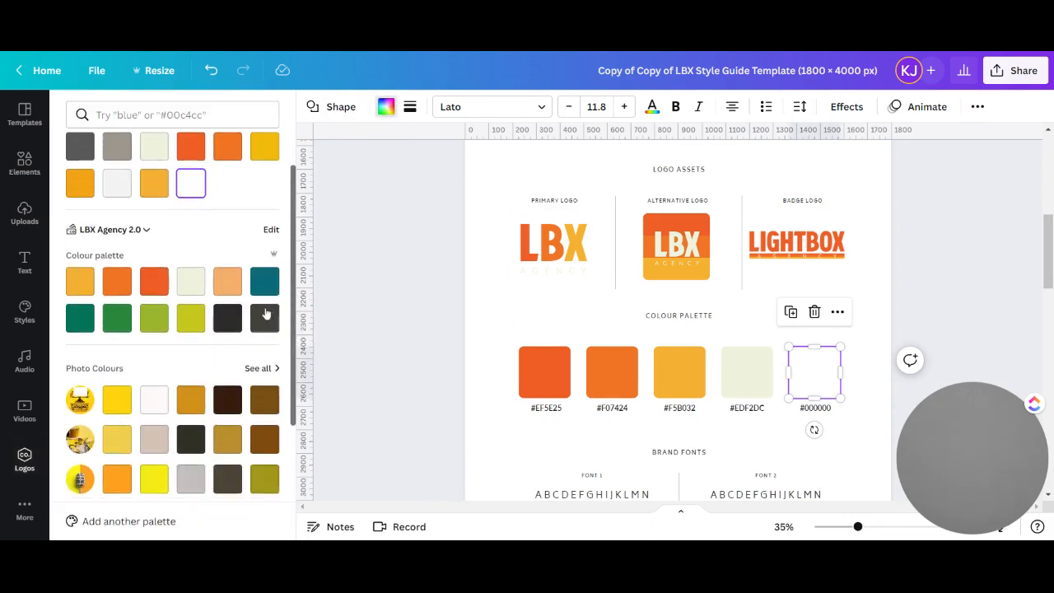
left_click(221, 326)
left_click(818, 410)
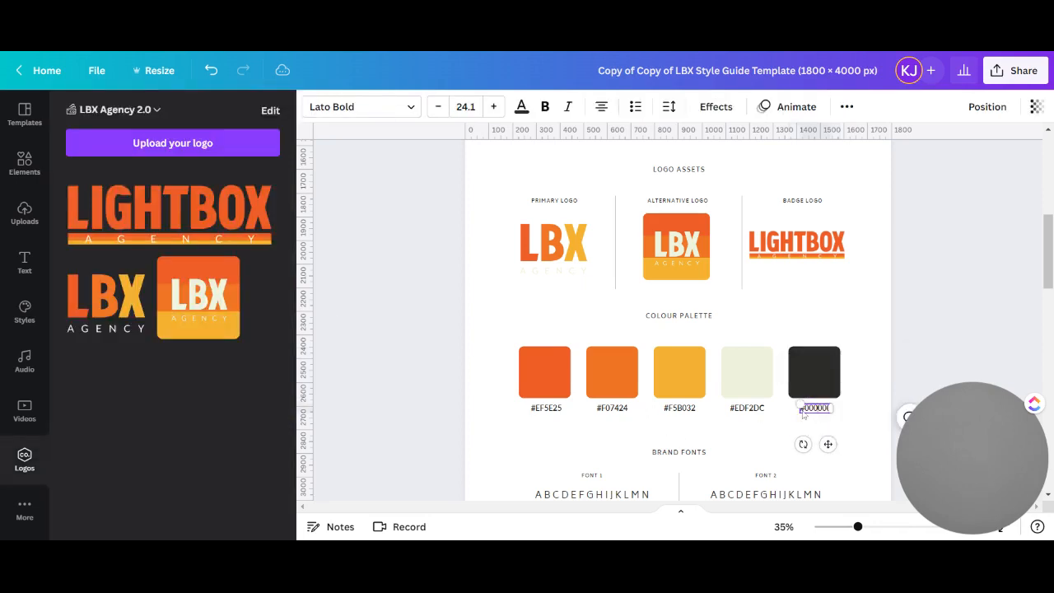
left_click_drag(799, 408, 842, 408)
type("#2C")
type("2E")
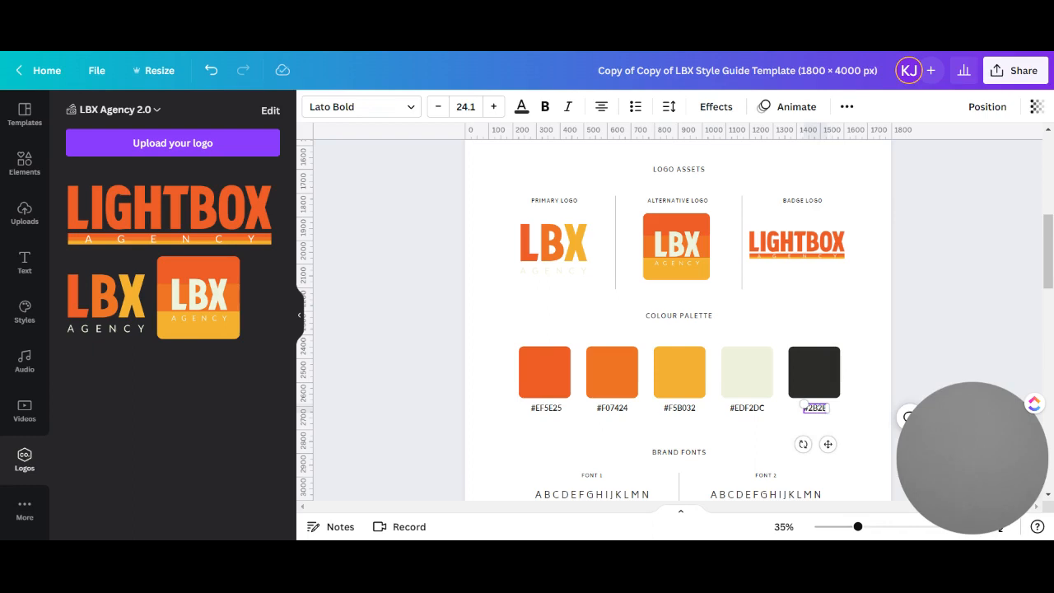
type("2B28")
left_click(865, 376)
Set the Font 1 heading under Brand Fonts to the MidCentury Regular font
scroll(852, 362, "down", 3)
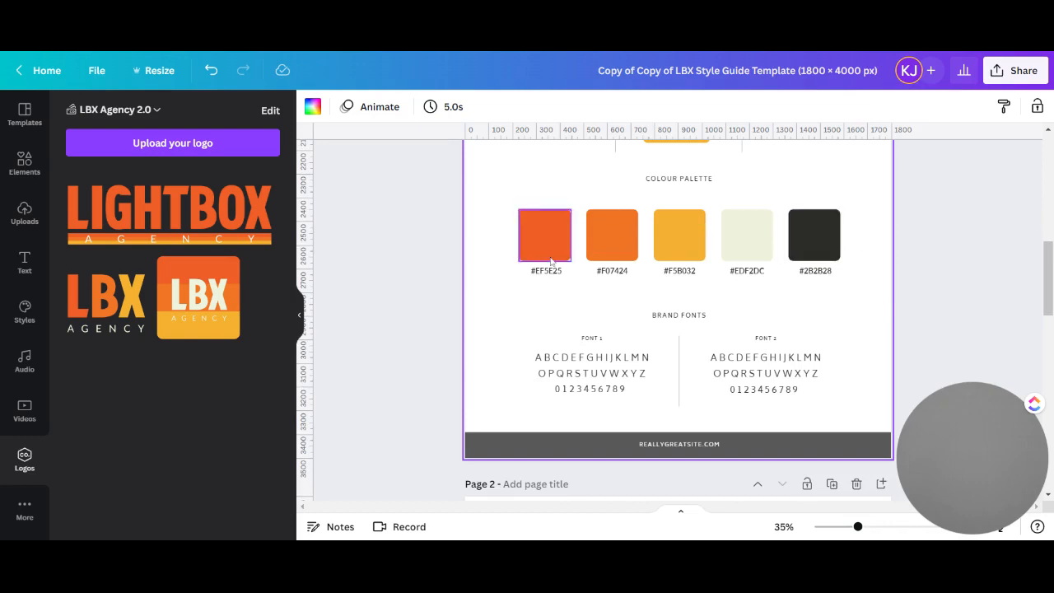
left_click(601, 346)
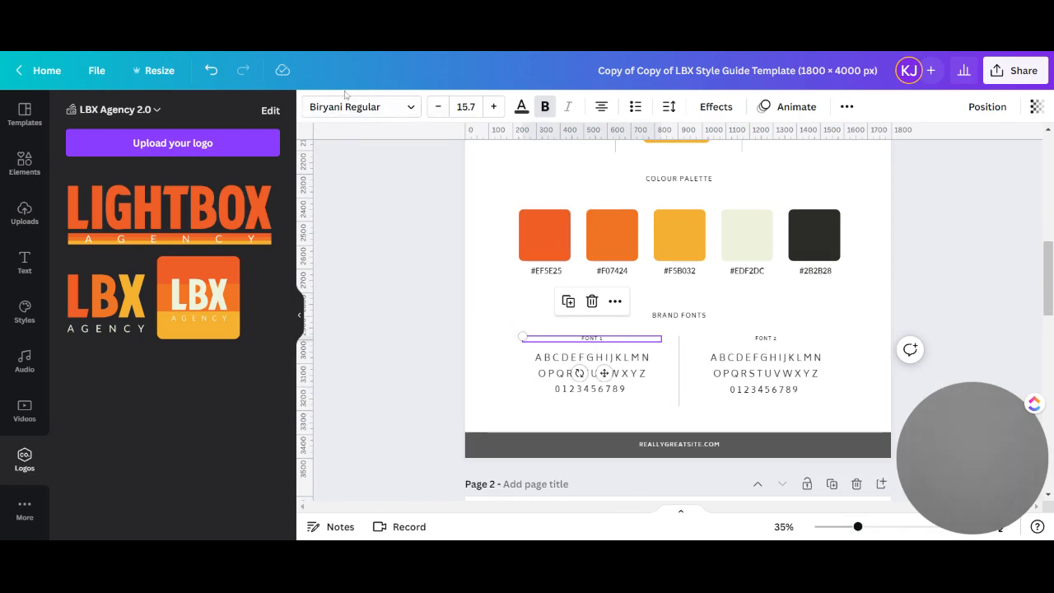
left_click(400, 113)
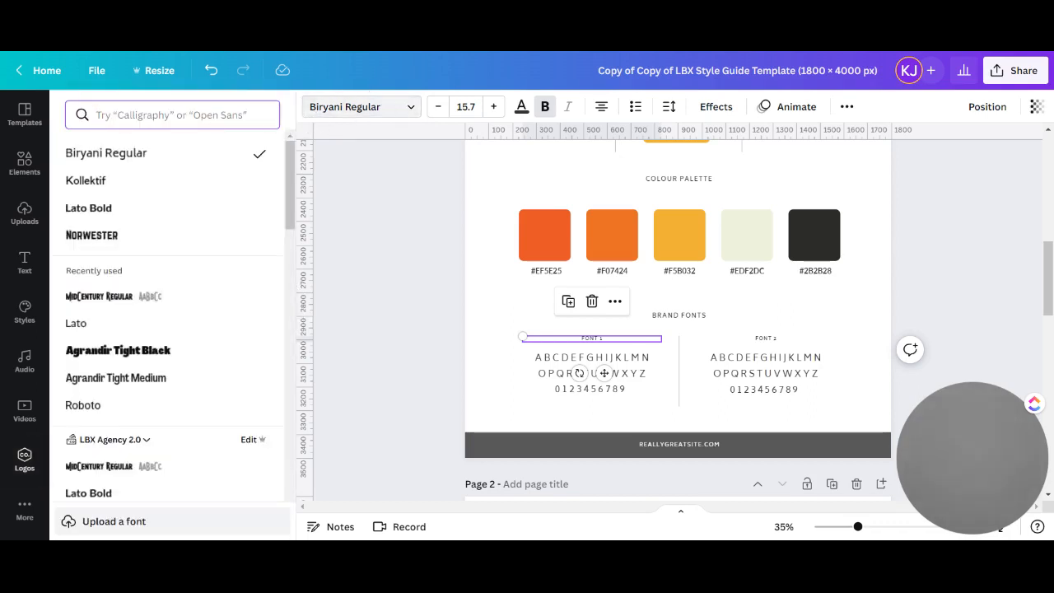
left_click(121, 297)
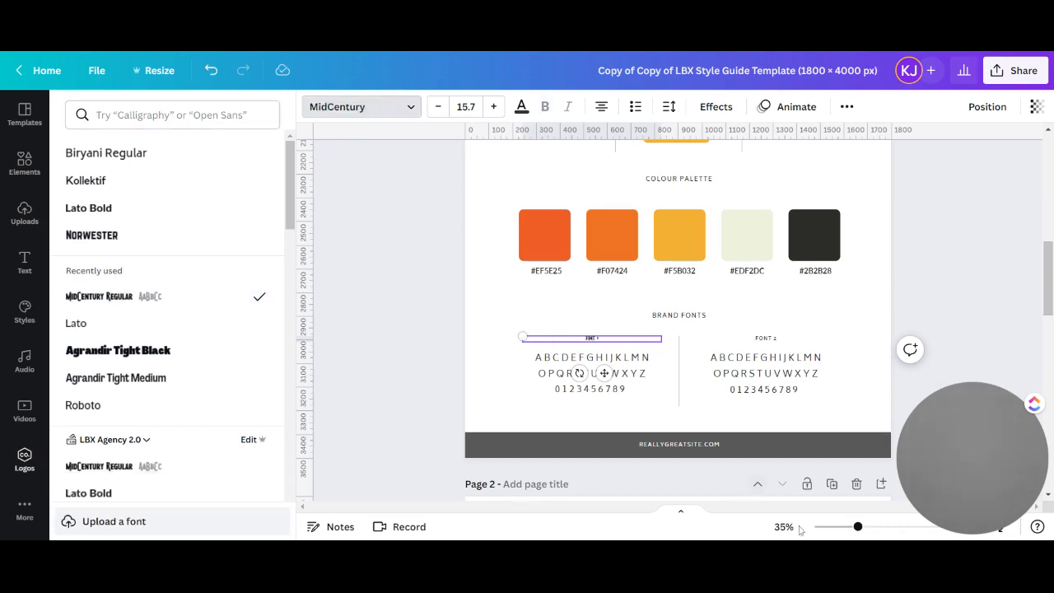
Rename the Font 1 heading as MidCentury Regular and set the alphabet sample beneath it to the MidCentury Regular font
left_click_drag(857, 527, 877, 527)
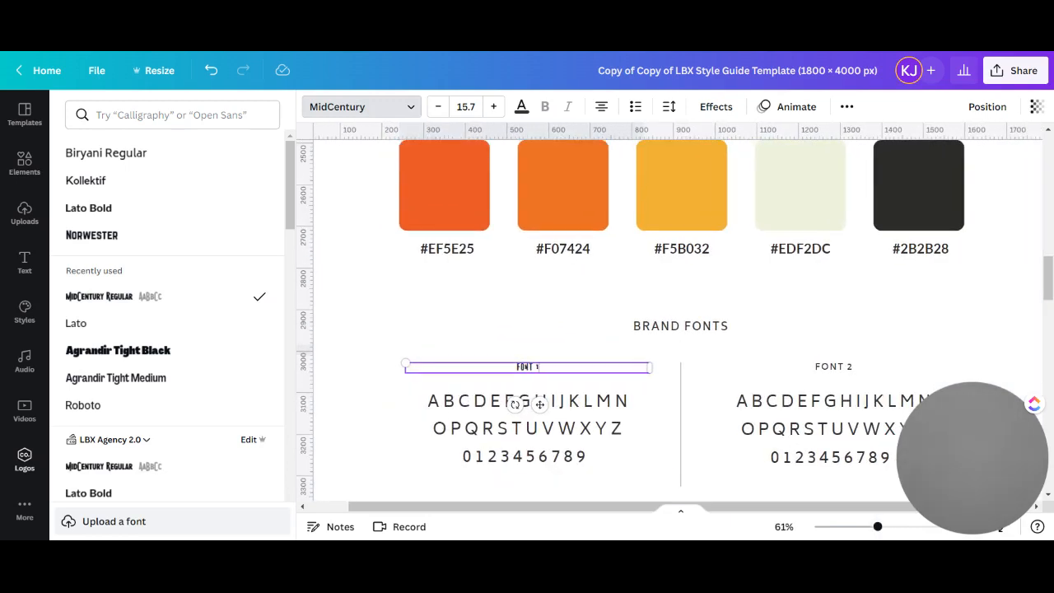
left_click_drag(539, 367, 468, 360)
key("BackSpace")
type("MidCentury Regular")
left_click(464, 407)
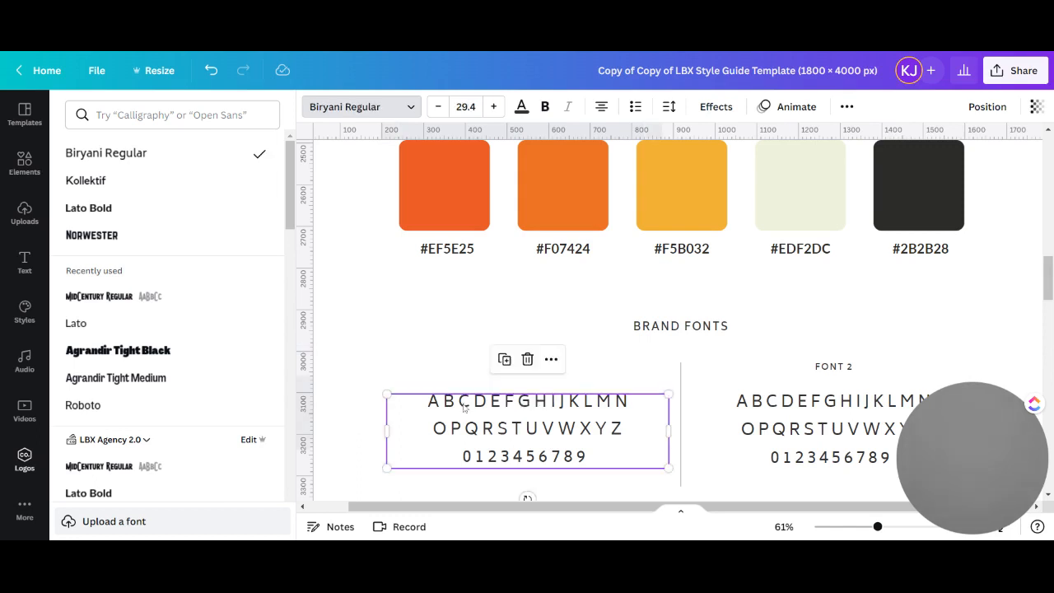
left_click(121, 298)
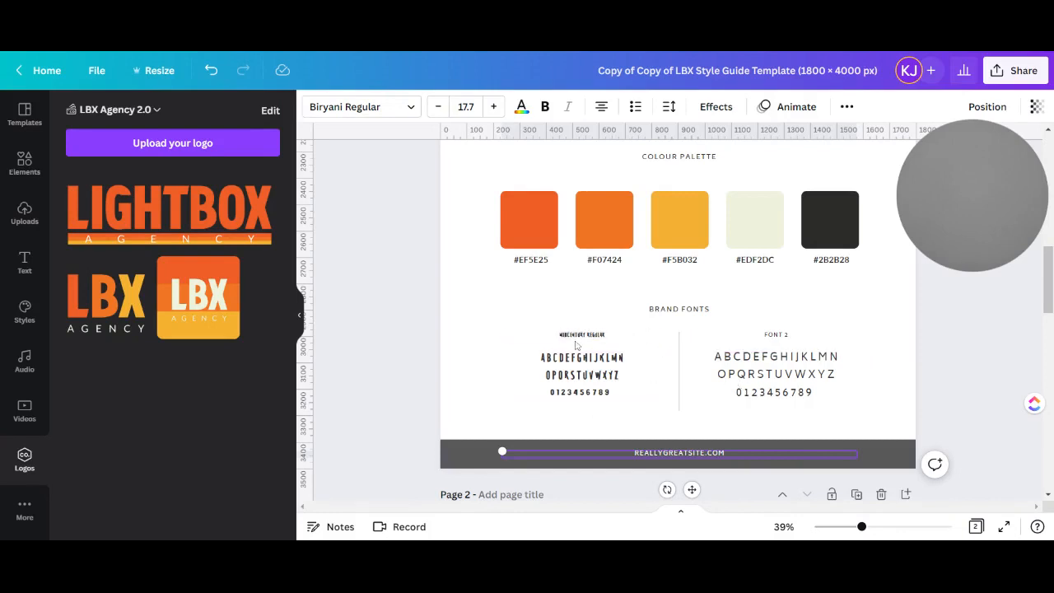
Replace the Font 2 heading text under Brand Fonts with LATO
left_click(780, 339)
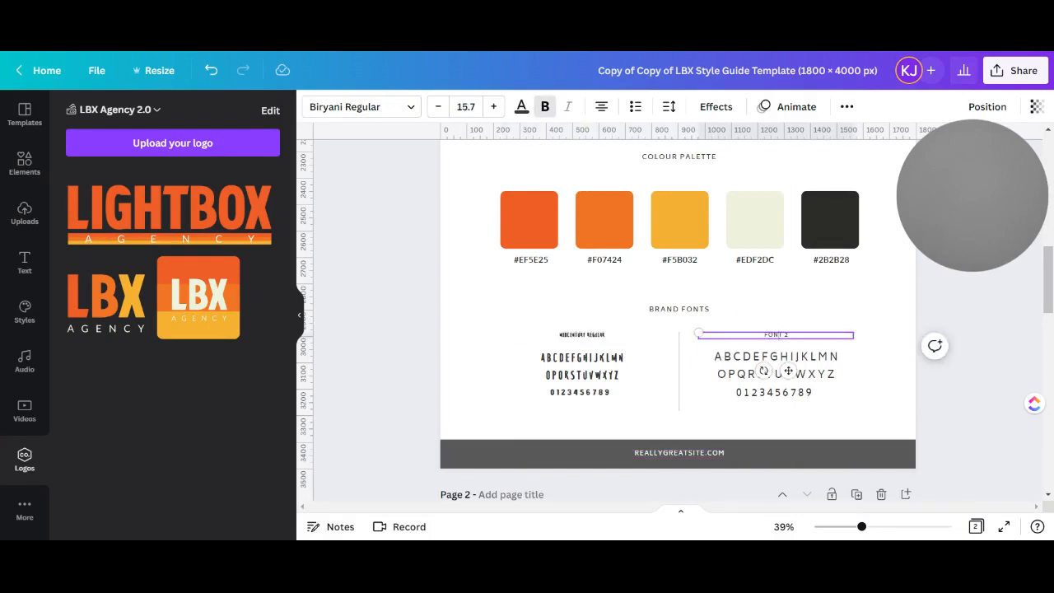
double_click(775, 334)
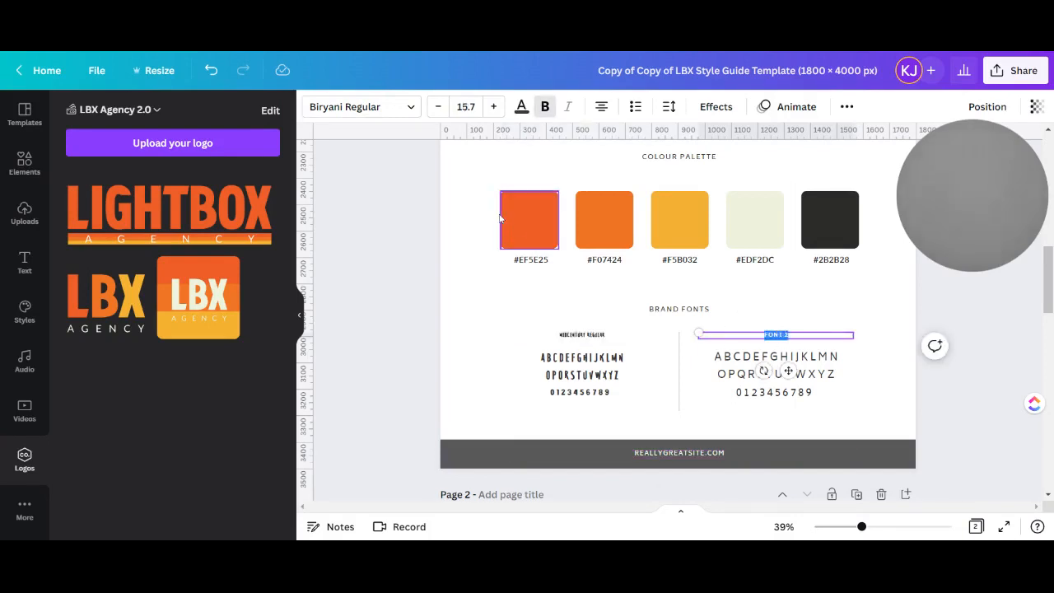
type("LATO")
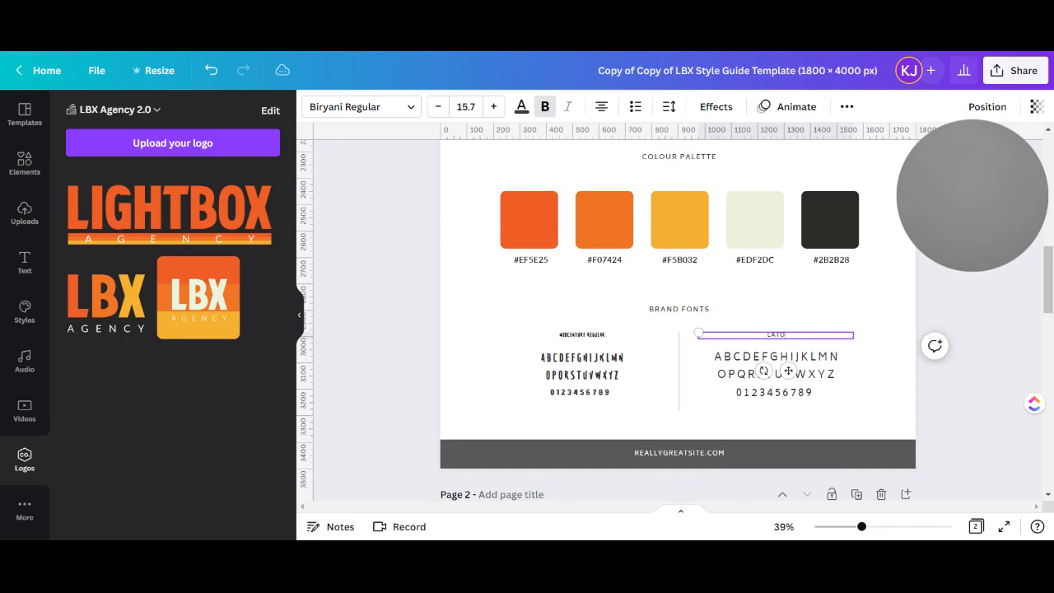
left_click(825, 326)
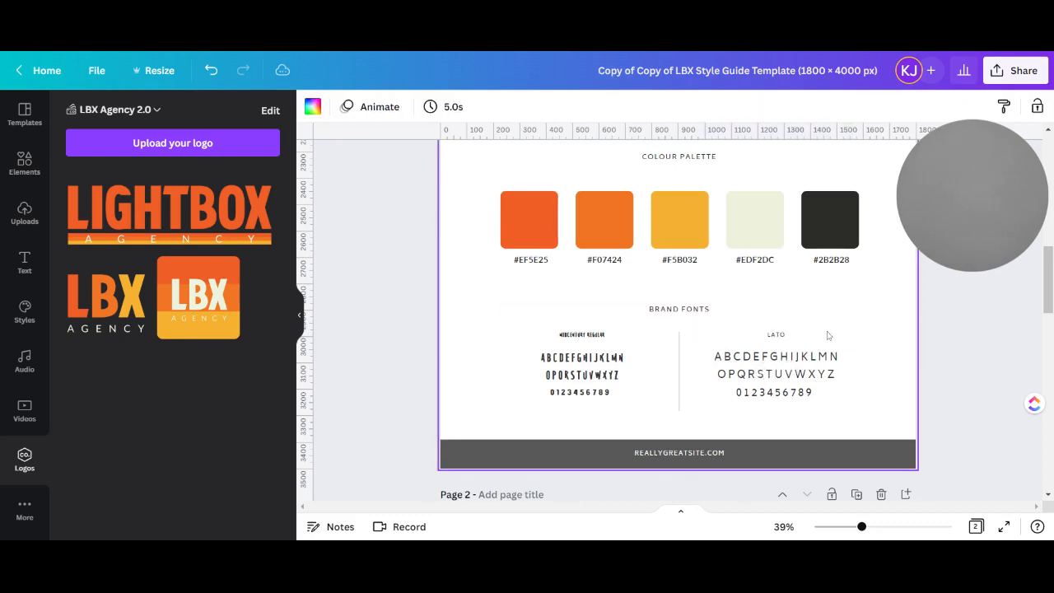
Set the LATO heading under Brand Fonts to the Lato font
left_click(802, 336)
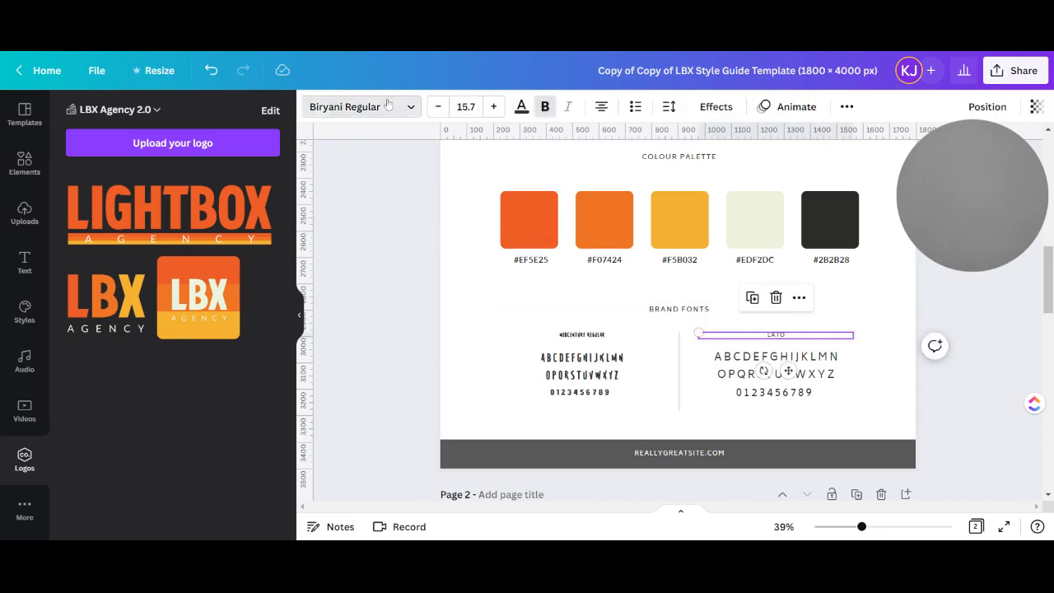
left_click(387, 105)
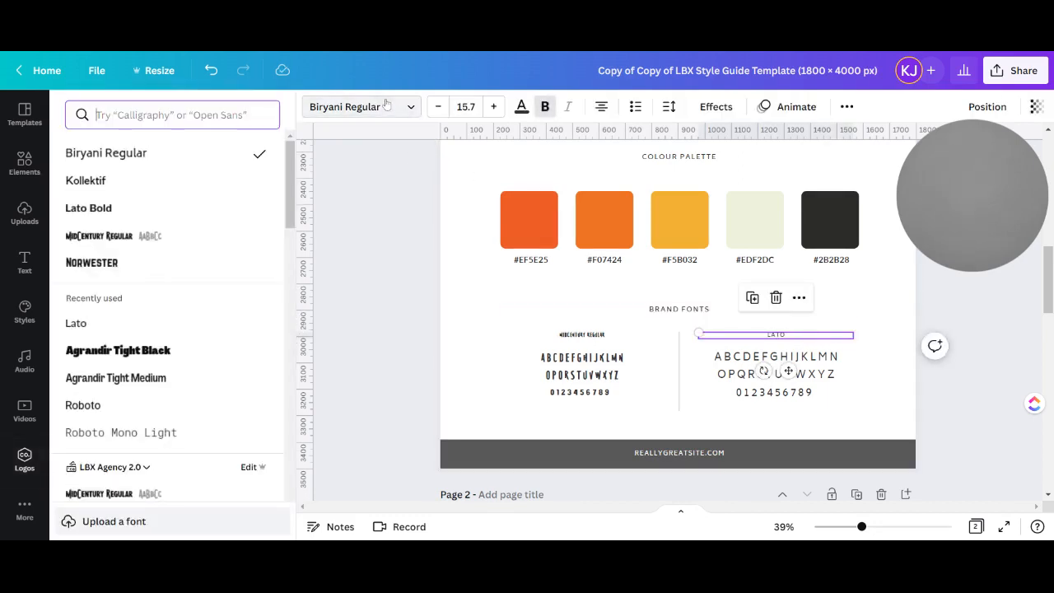
left_click(76, 324)
Set the alphabet and number sample beneath the LATO heading to the Lato font and move it slightly closer to the heading
left_click(717, 363)
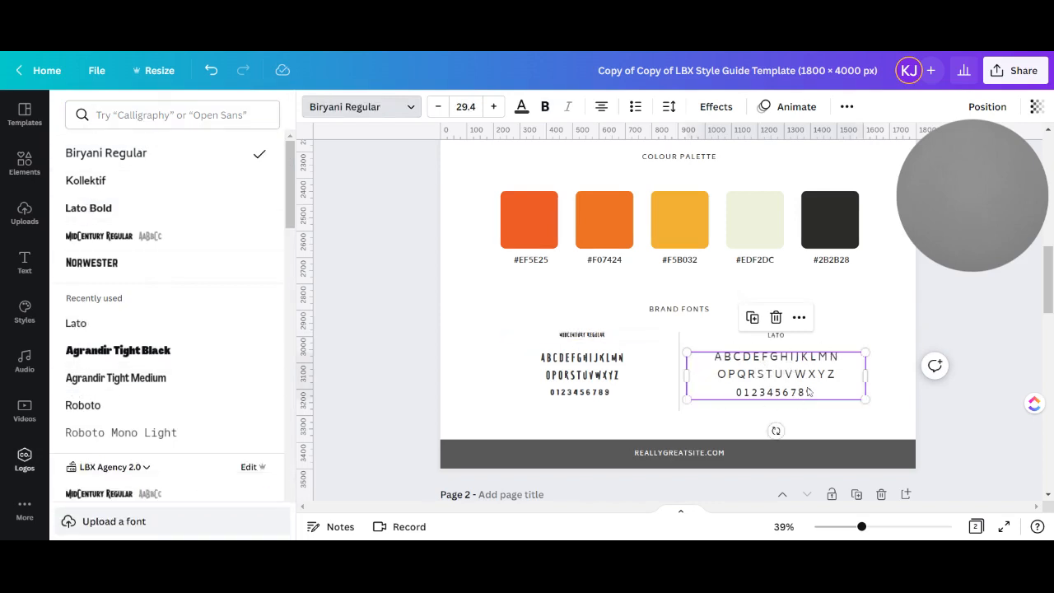
left_click(76, 323)
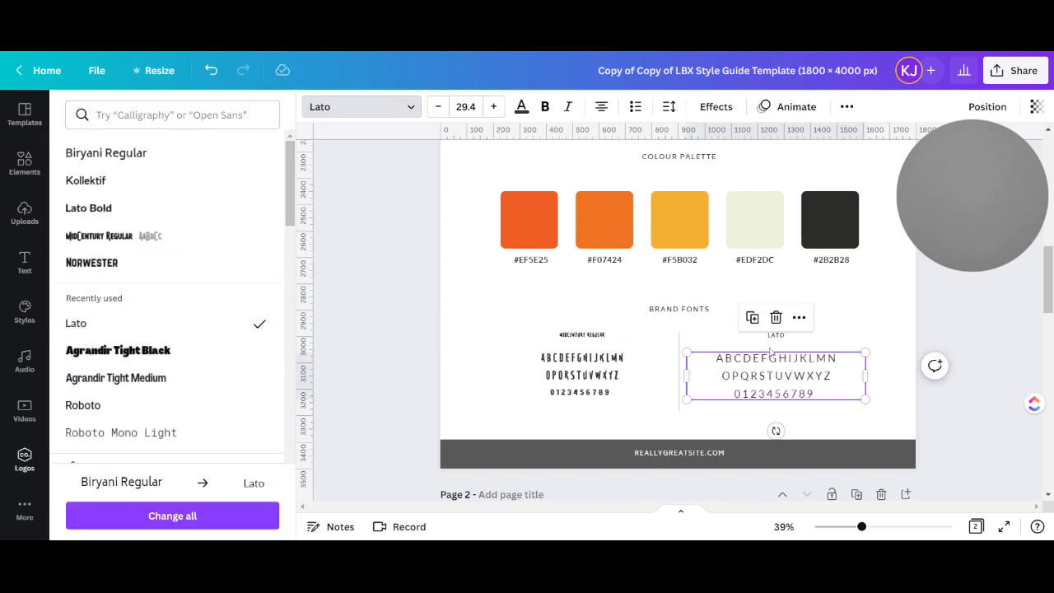
left_click_drag(796, 384, 794, 375)
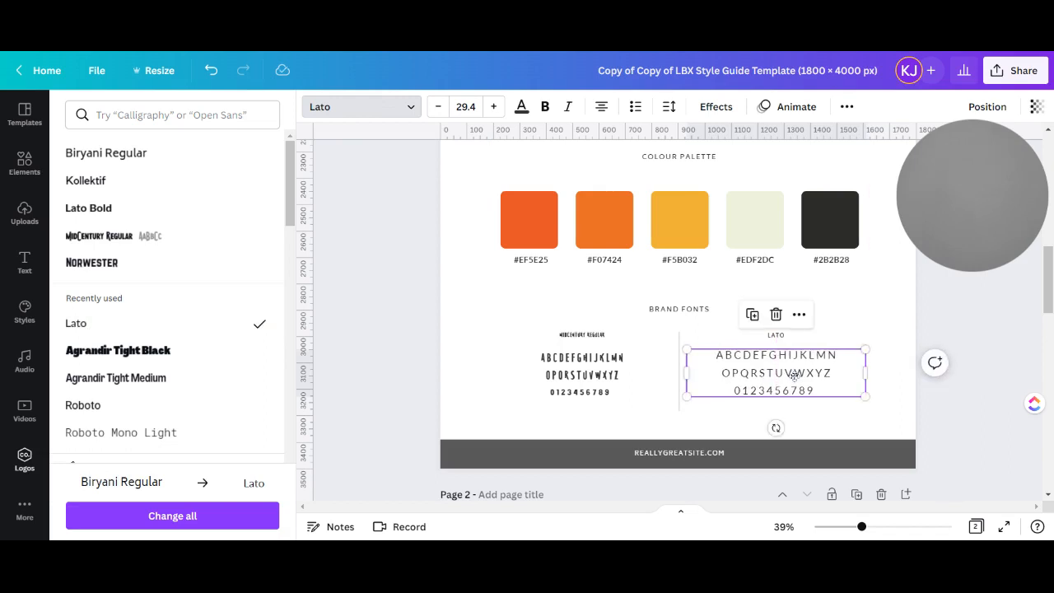
Replace the placeholder website address in the grey footer bar so it reads LBXAGENCY.COM
left_click(678, 454)
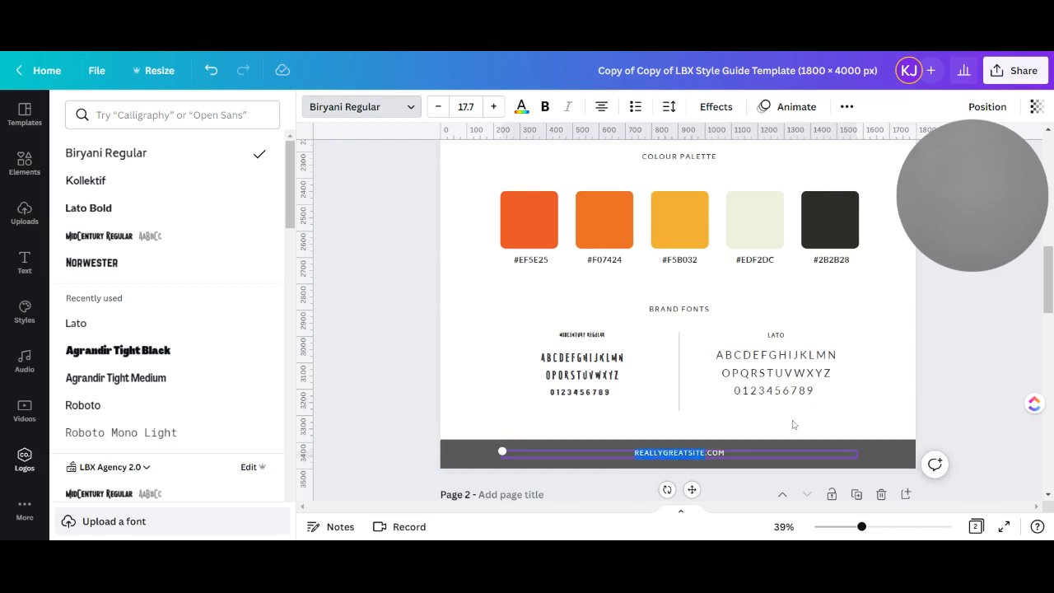
type("LBXAGENCY")
left_click(895, 409)
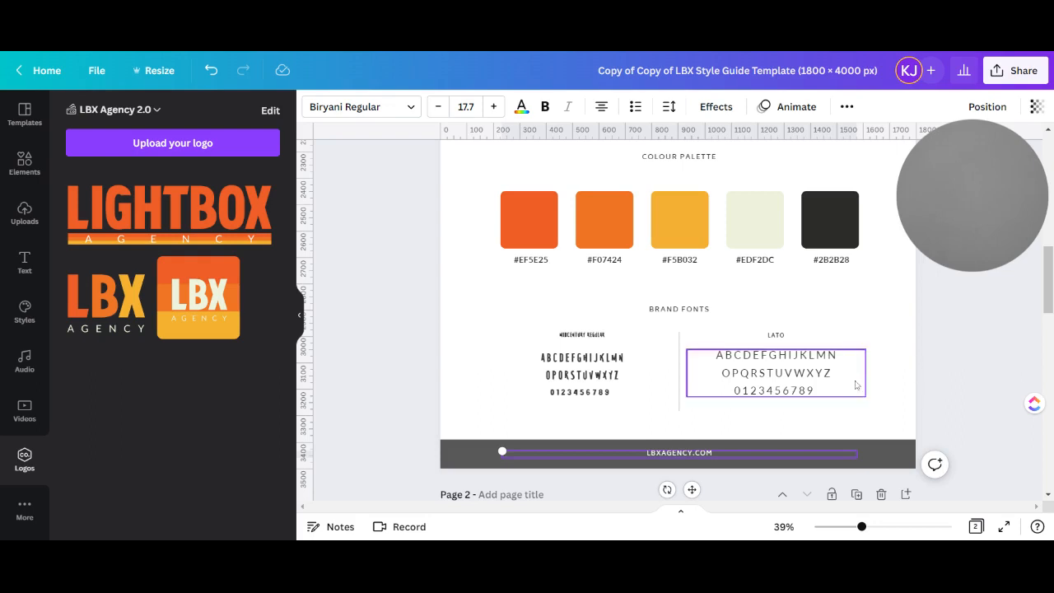
Review the style guide page from the brand fonts up through the colour palette, logo assets and brand imagery to the main logo
scroll(905, 384, "up", 2)
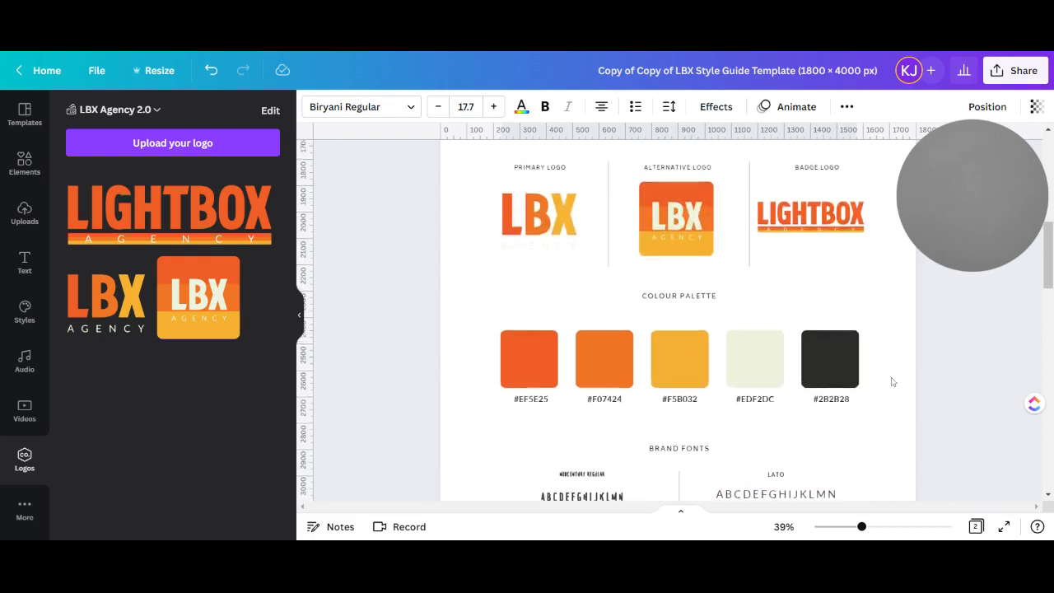
scroll(893, 380, "up", 2)
scroll(862, 365, "up", 2)
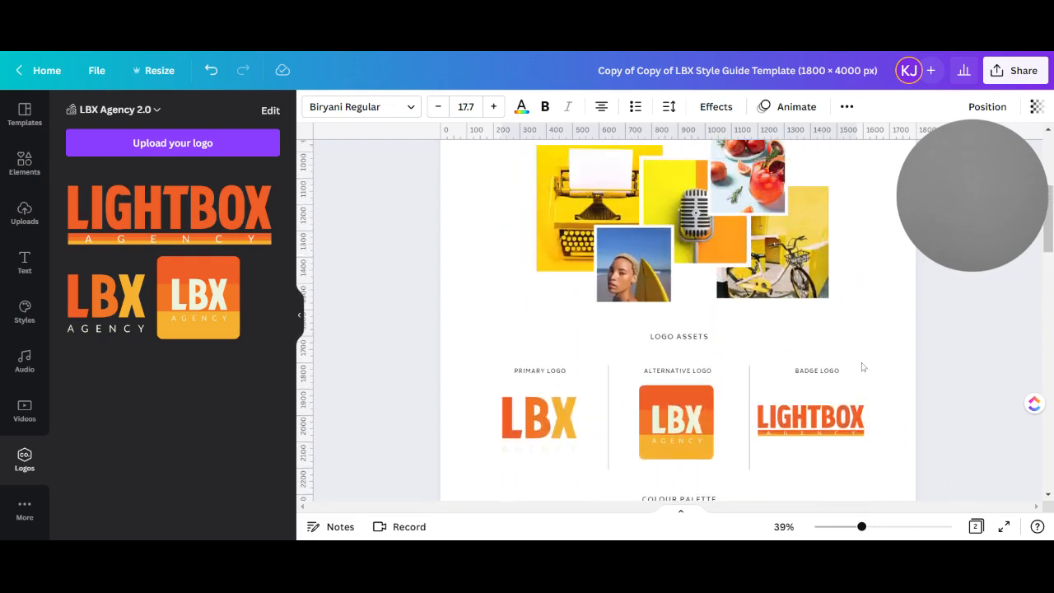
scroll(881, 365, "up", 2)
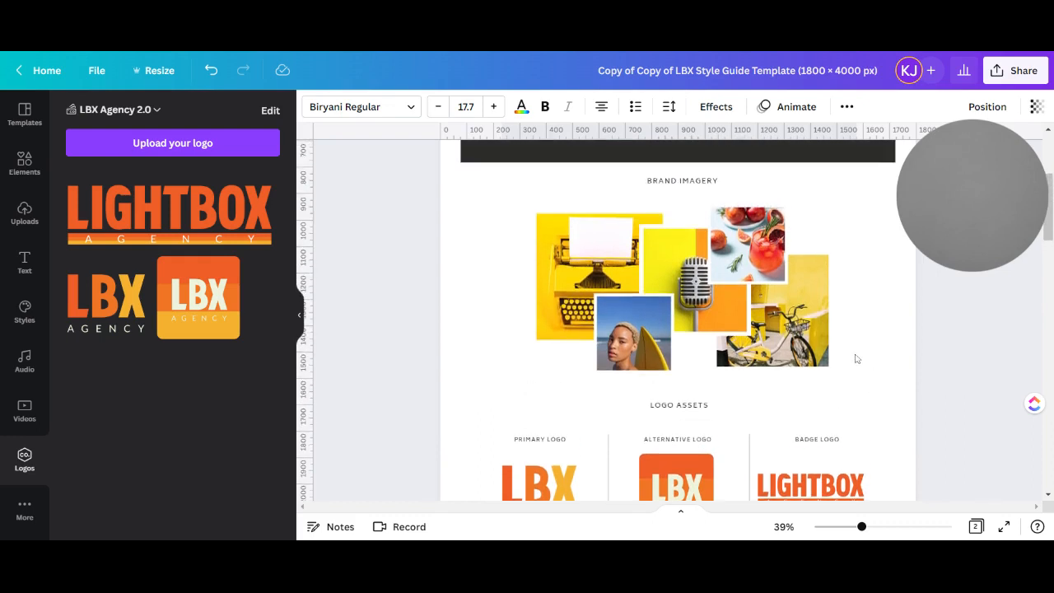
scroll(861, 358, "up", 2)
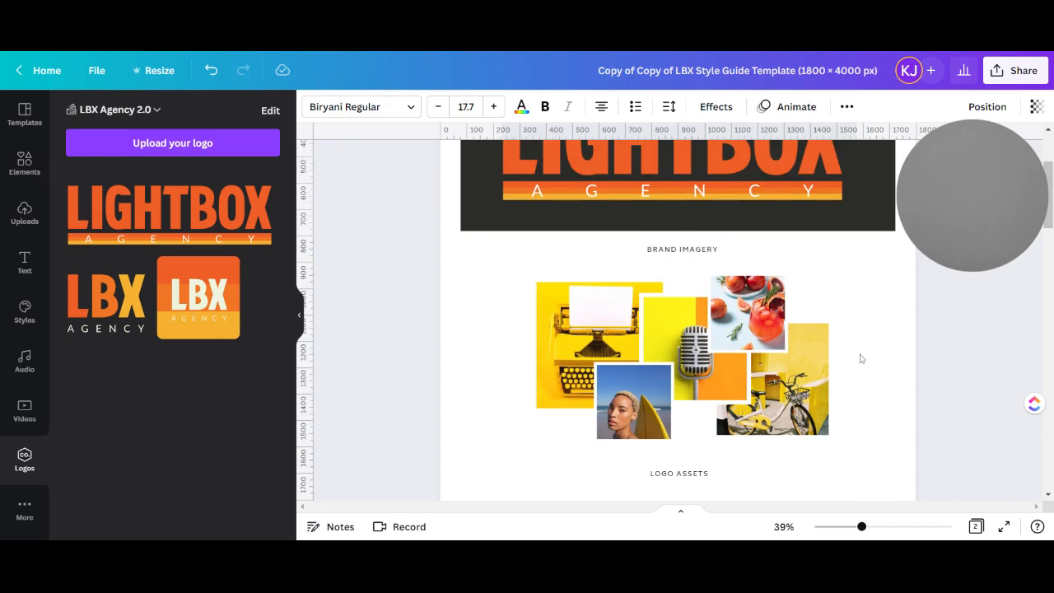
scroll(859, 358, "up", 4)
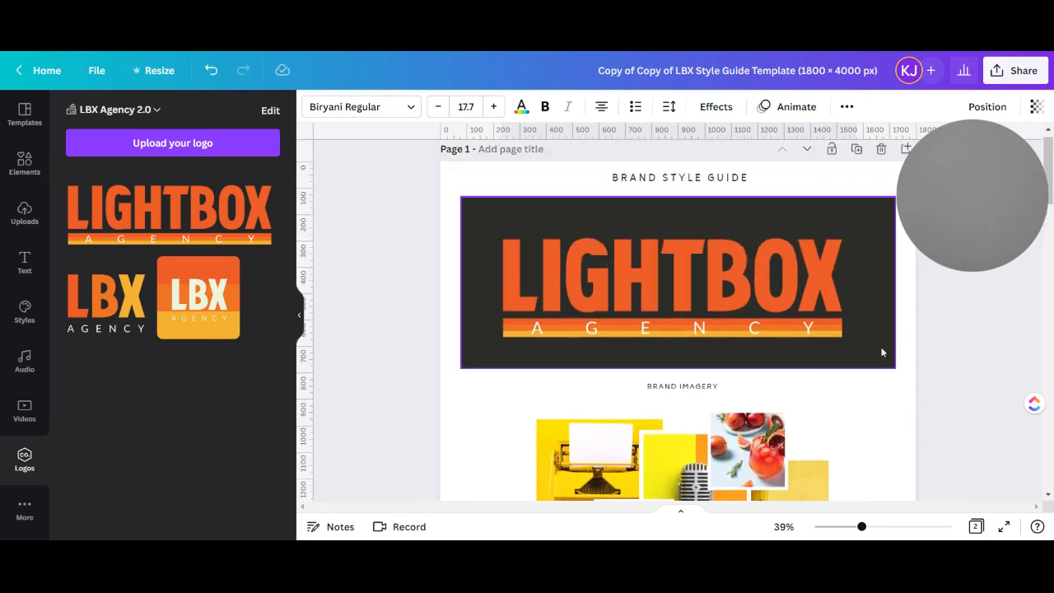